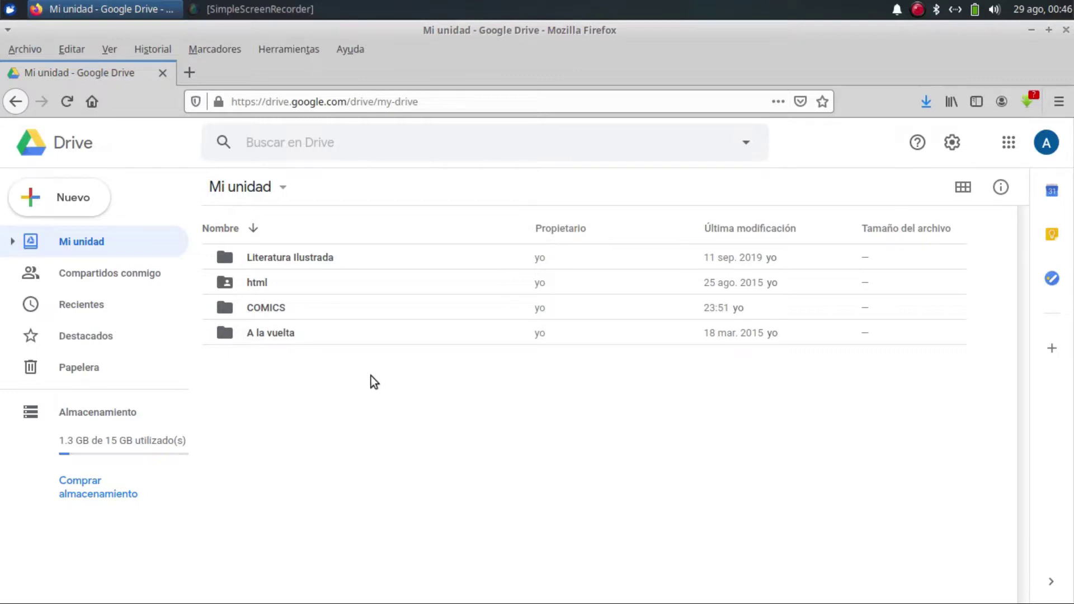
Browse the contents of the Literatura Ilustrada, html and COMICS folders, returning to Mi unidad.
double_click(293, 253)
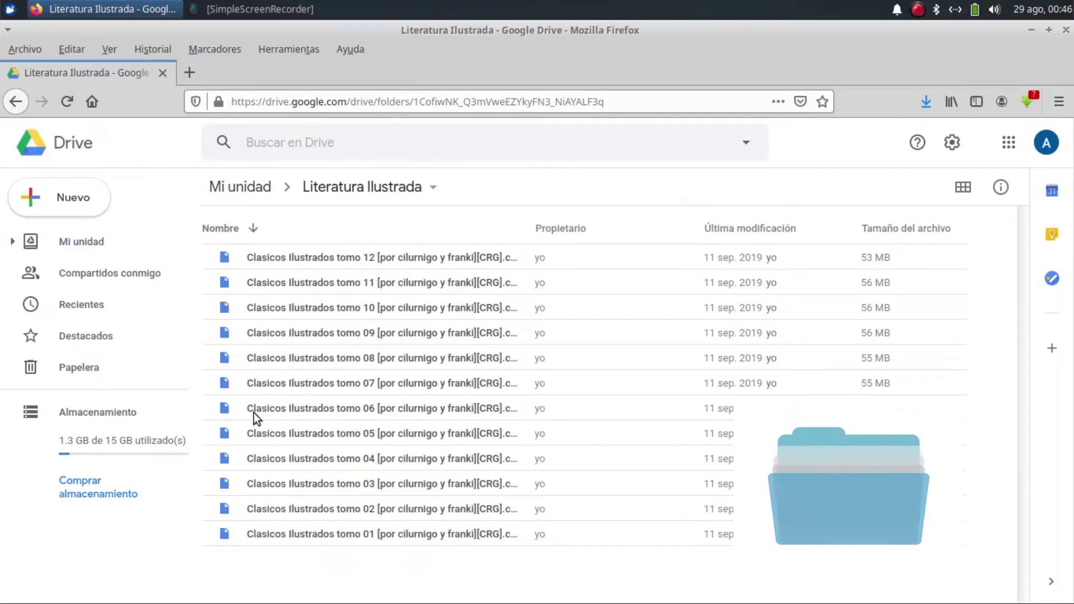
left_click(245, 187)
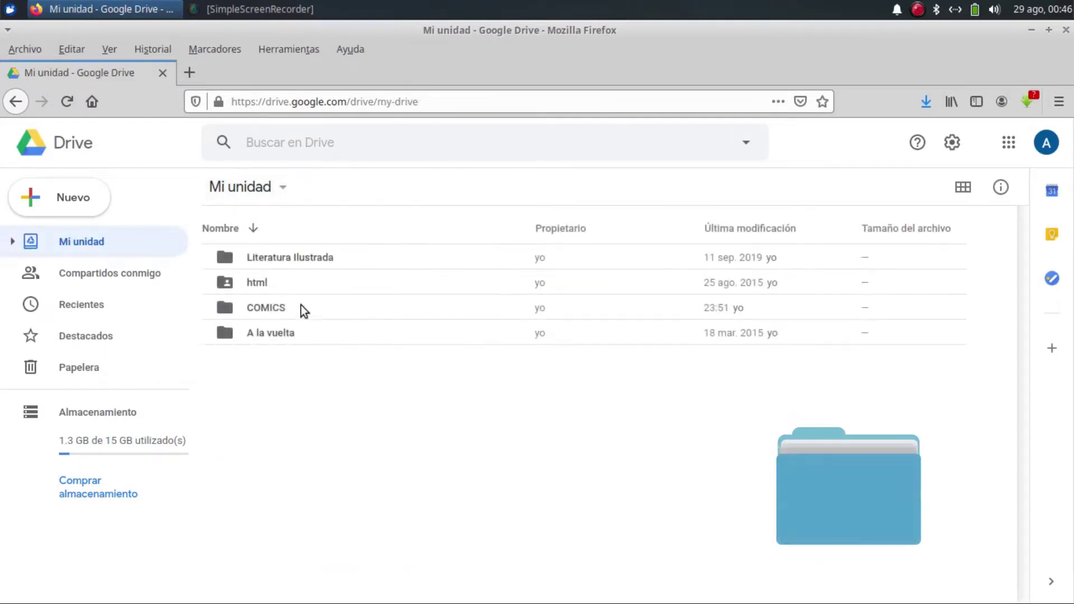
double_click(258, 284)
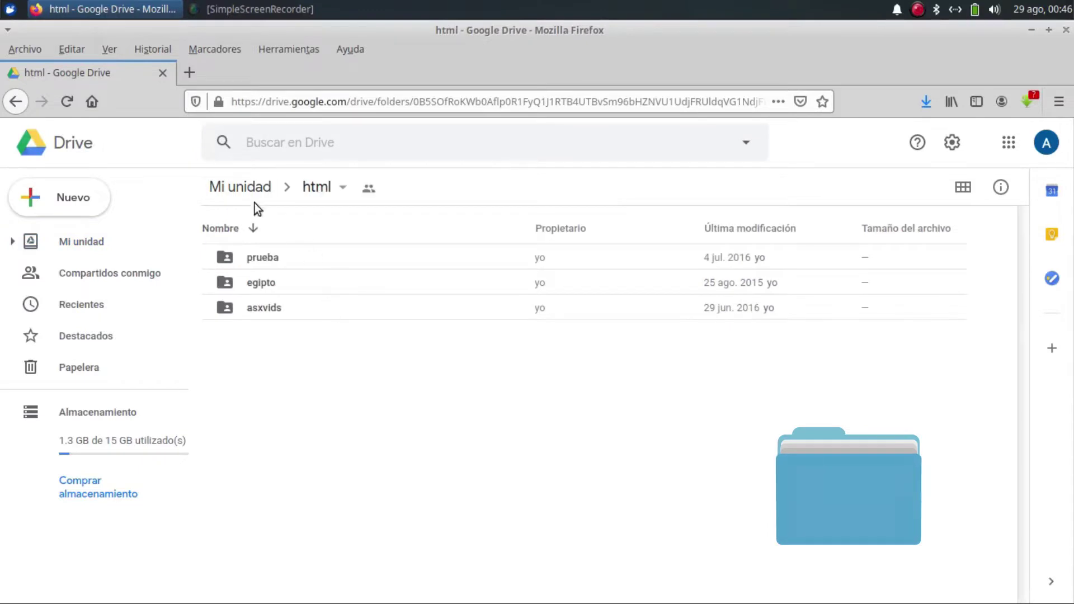
left_click(252, 188)
double_click(277, 307)
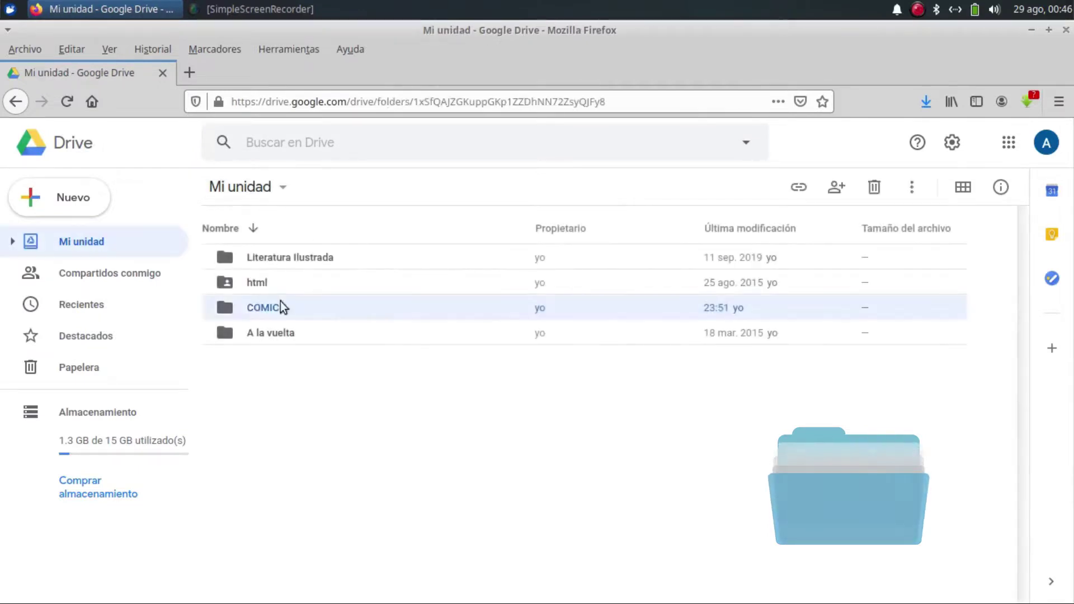
left_click(239, 188)
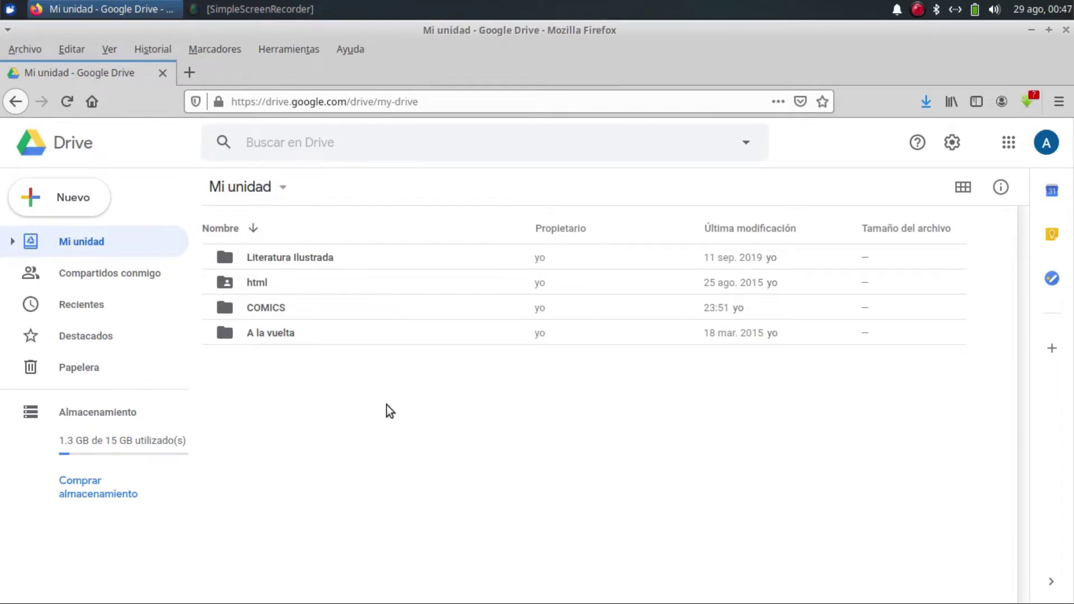
Create a new folder named "Demo" in Mi unidad.
right_click(354, 388)
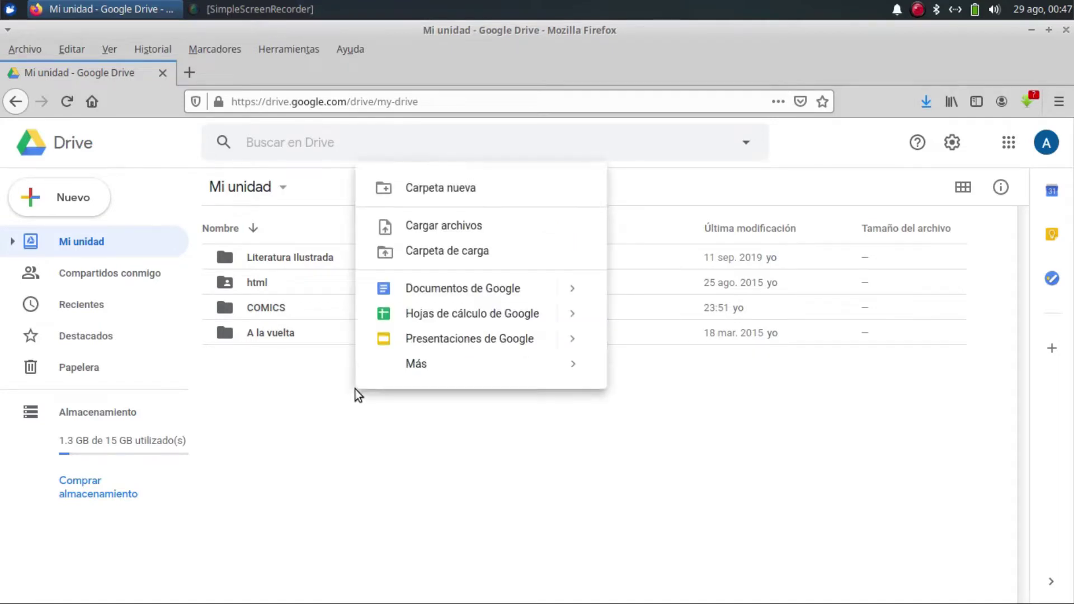
left_click(503, 194)
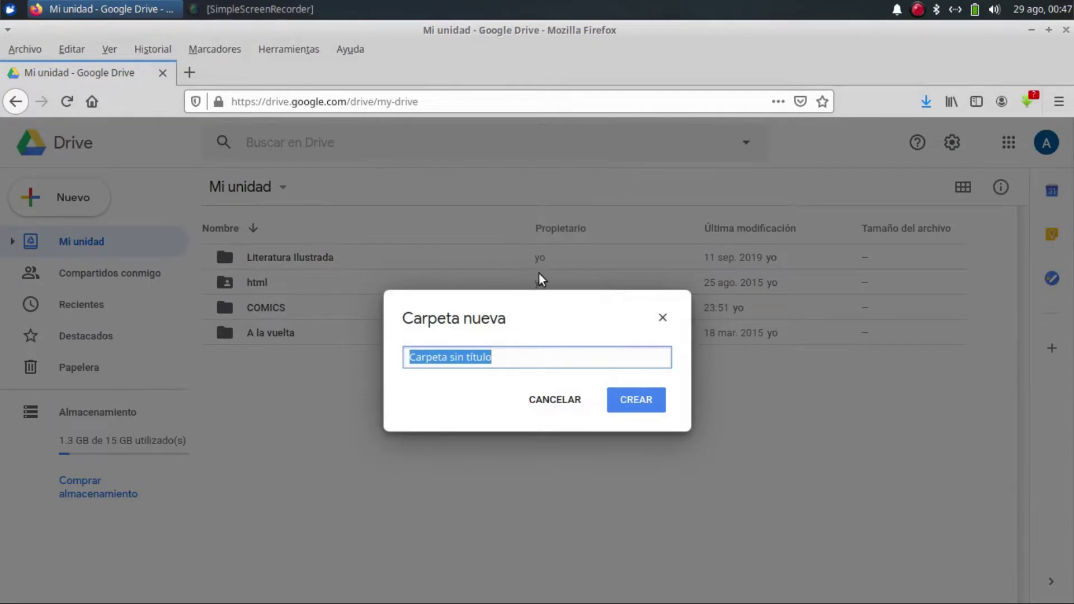
type("Demo")
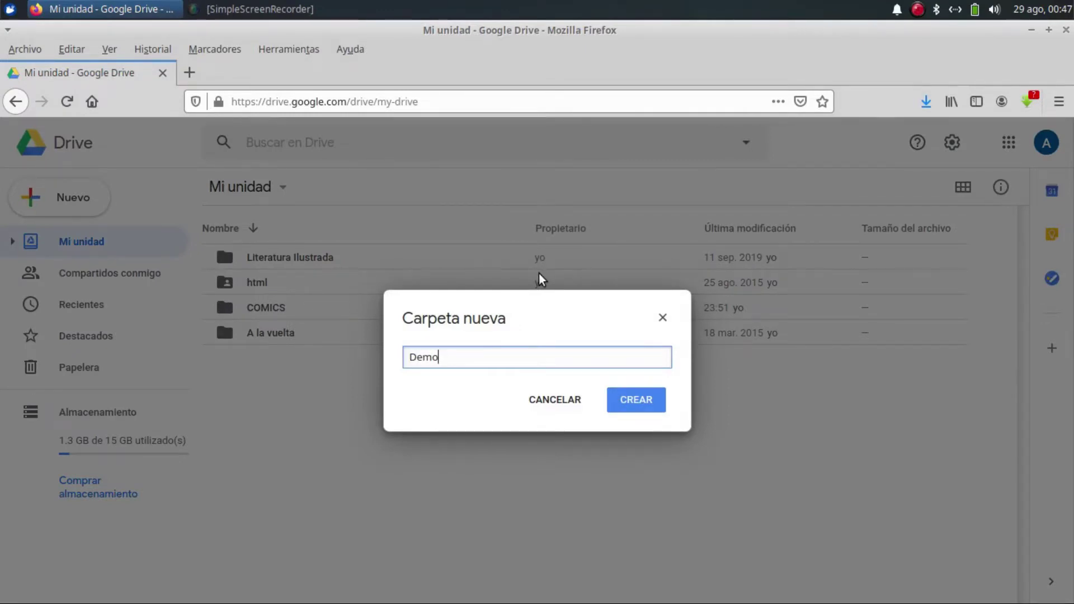
key("Return")
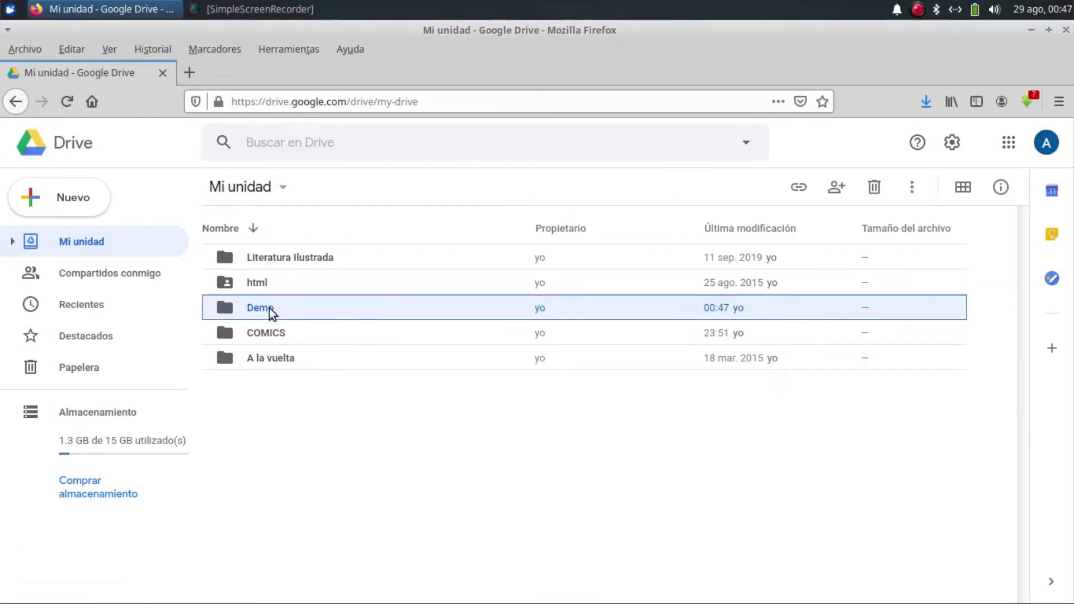
Share the Demo folder with the first suggested contact, sending the message "Te paso la carpeta de trabajo".
right_click(269, 308)
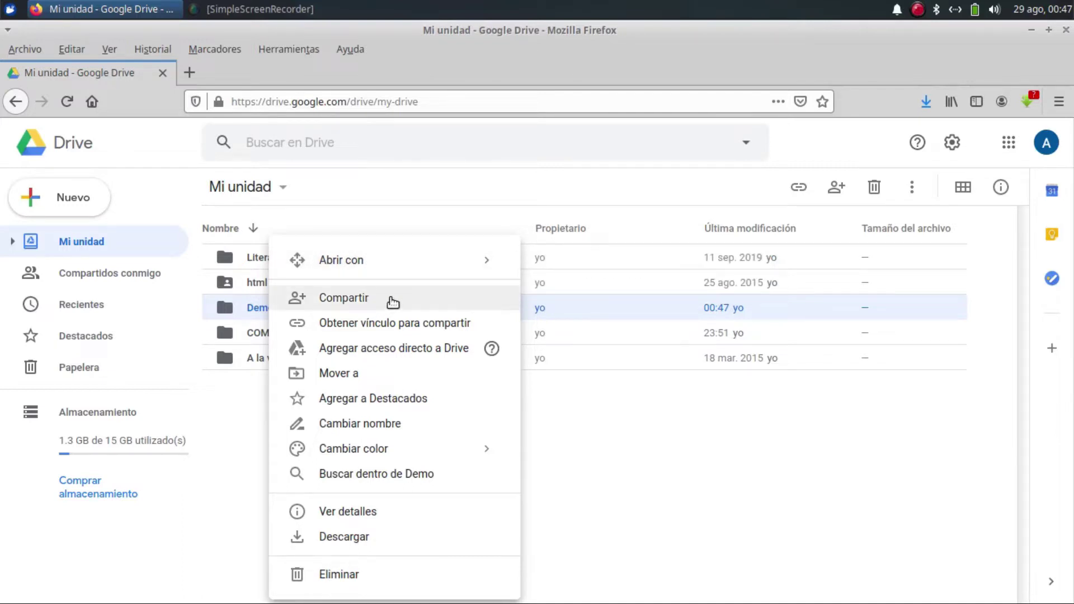
left_click(391, 302)
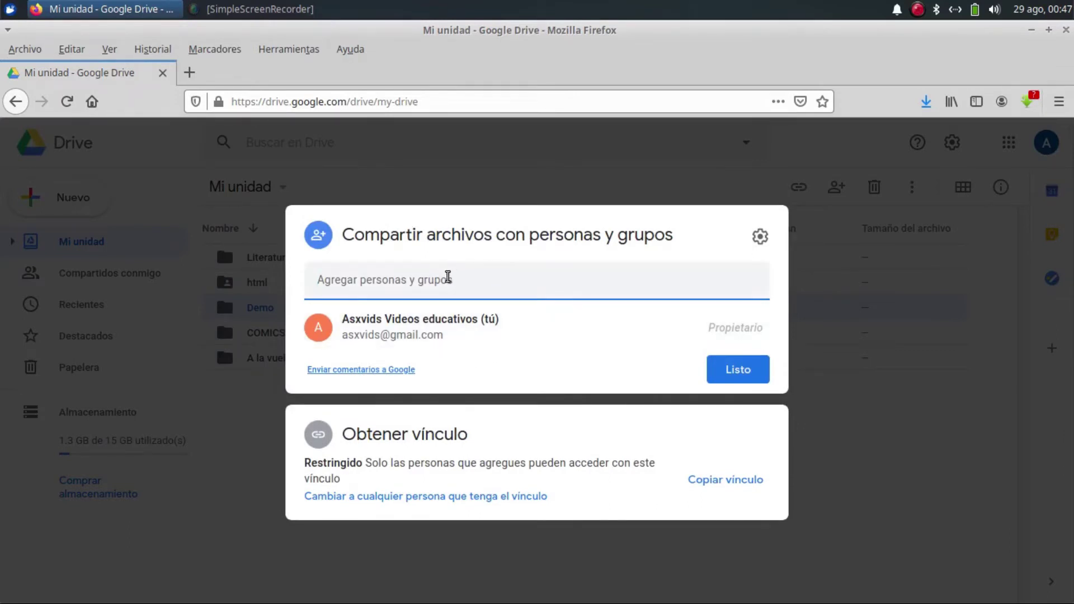
left_click(576, 283)
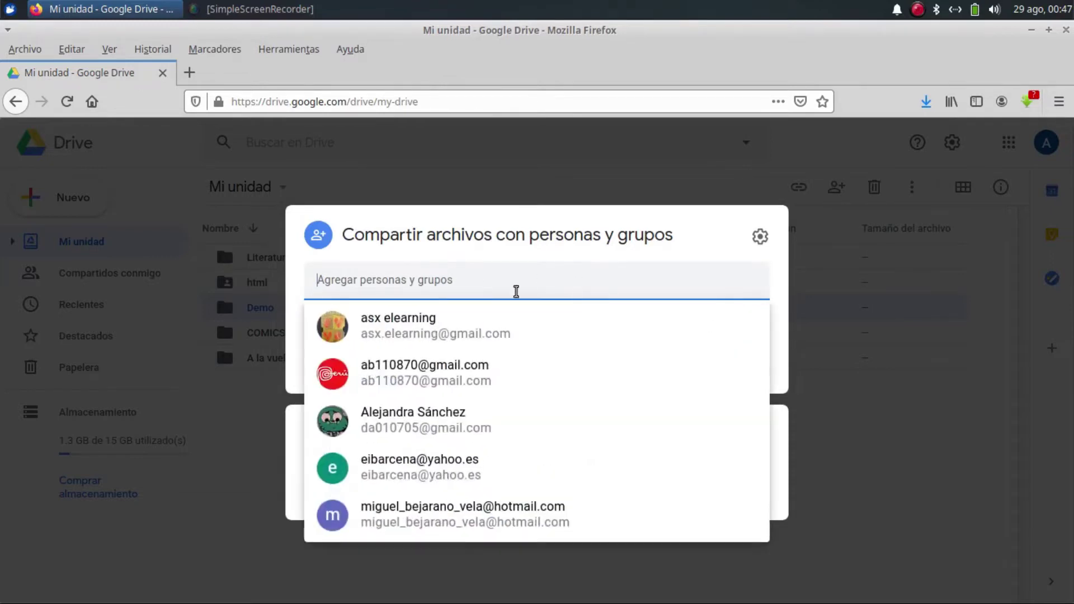
left_click(436, 336)
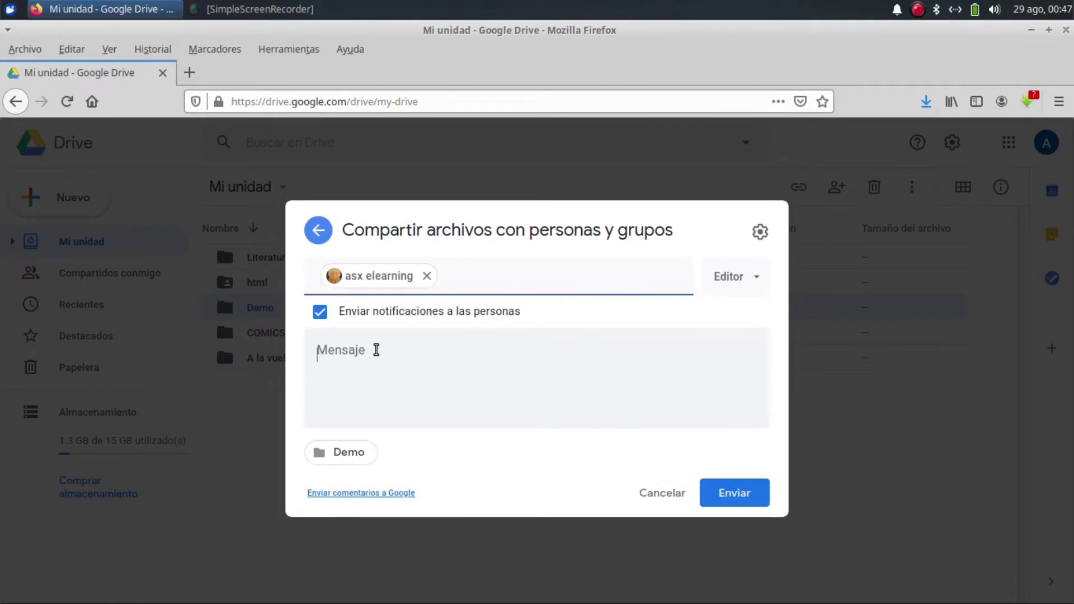
left_click(377, 350)
type("Te paso ")
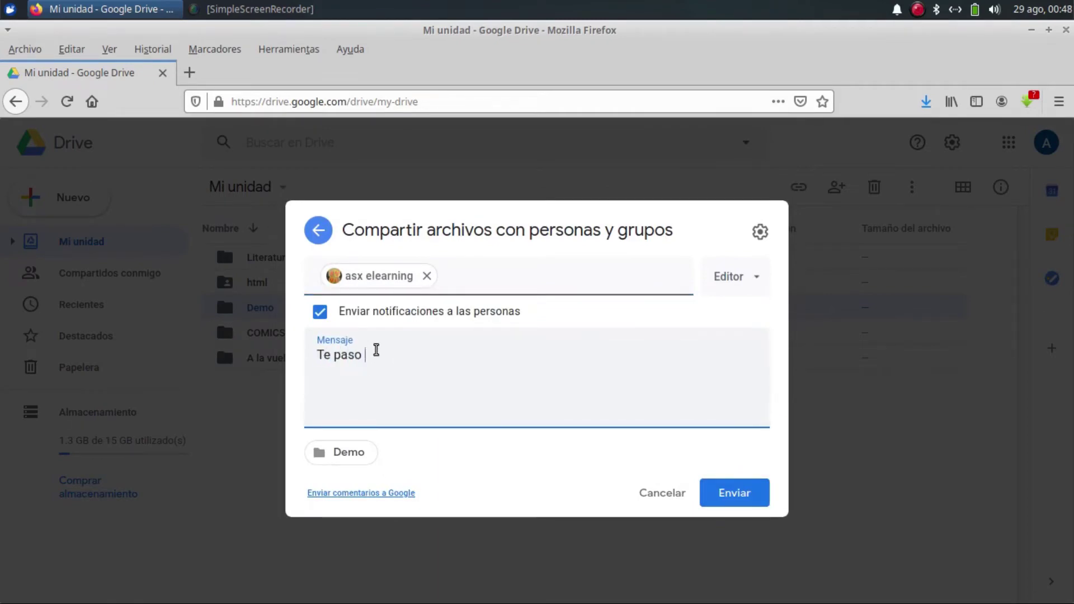
type("la carpeta de trabajo")
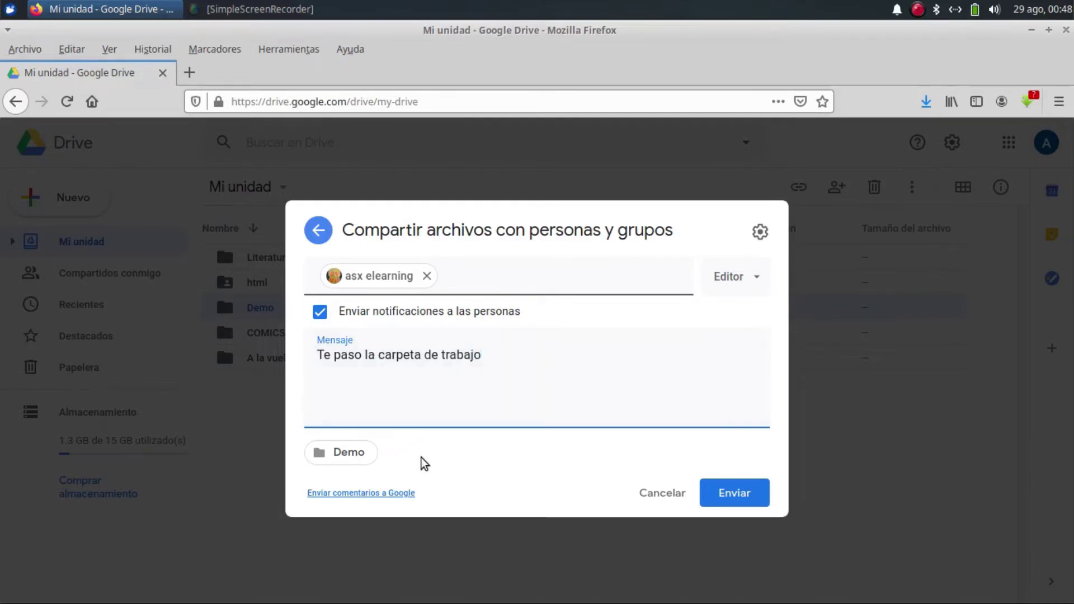
left_click(731, 494)
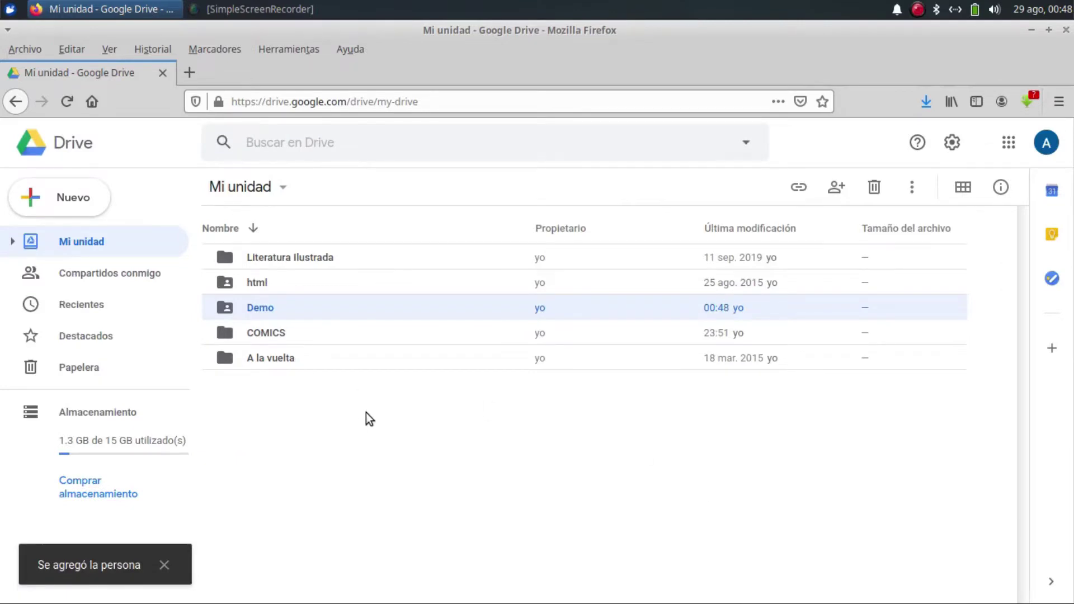
Load the Google home page in a new browser tab and switch to the invited contact's account.
left_click(187, 71)
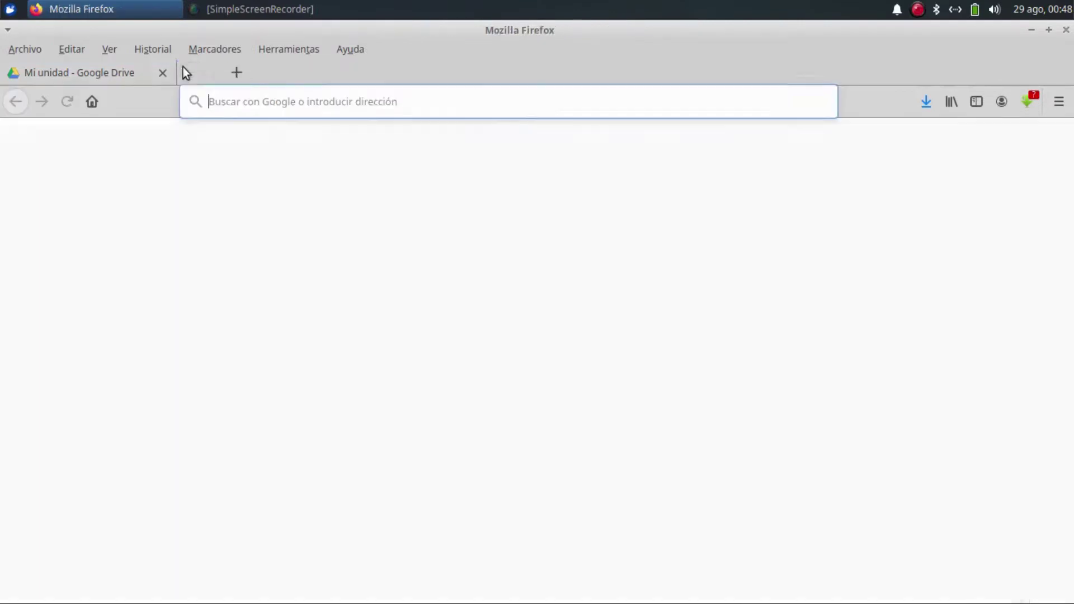
left_click(90, 102)
left_click(1037, 144)
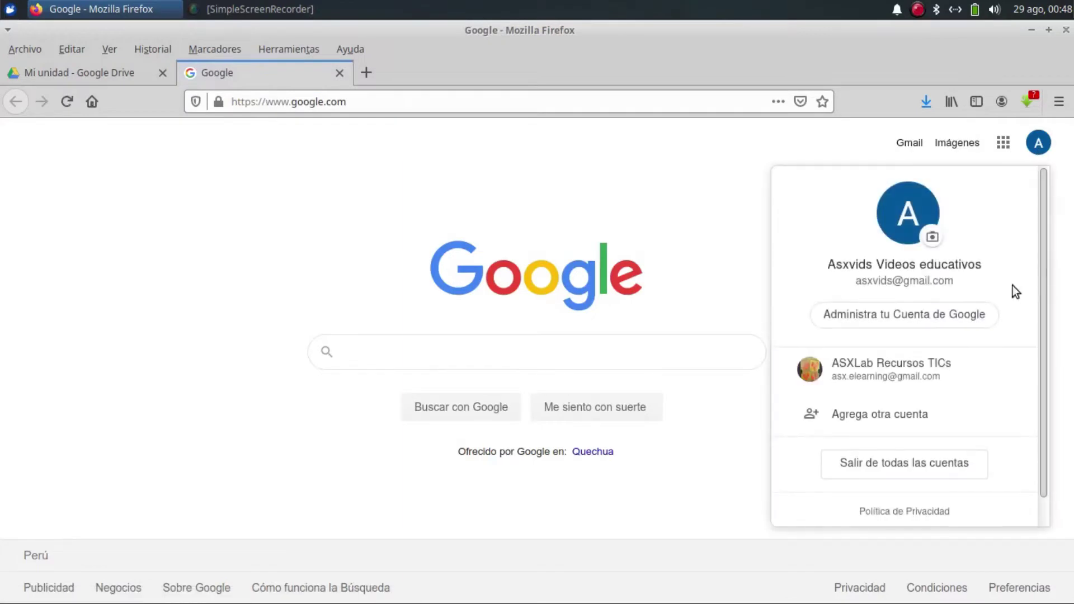
left_click(891, 366)
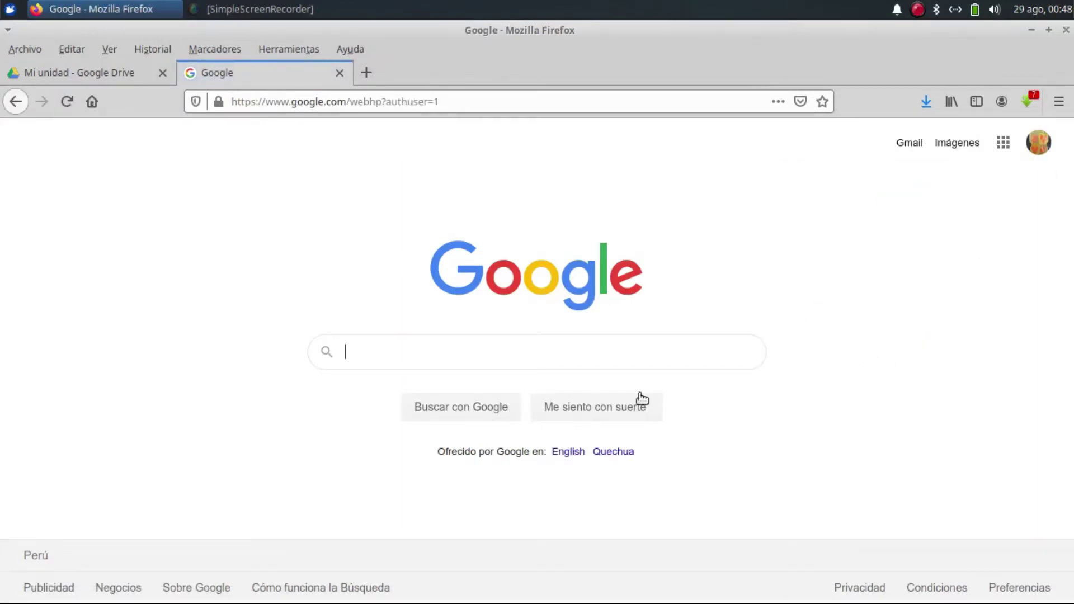
Go to Gmail for this account and open the "Demo - Invitación para colaborar" message among the notifications.
left_click(908, 143)
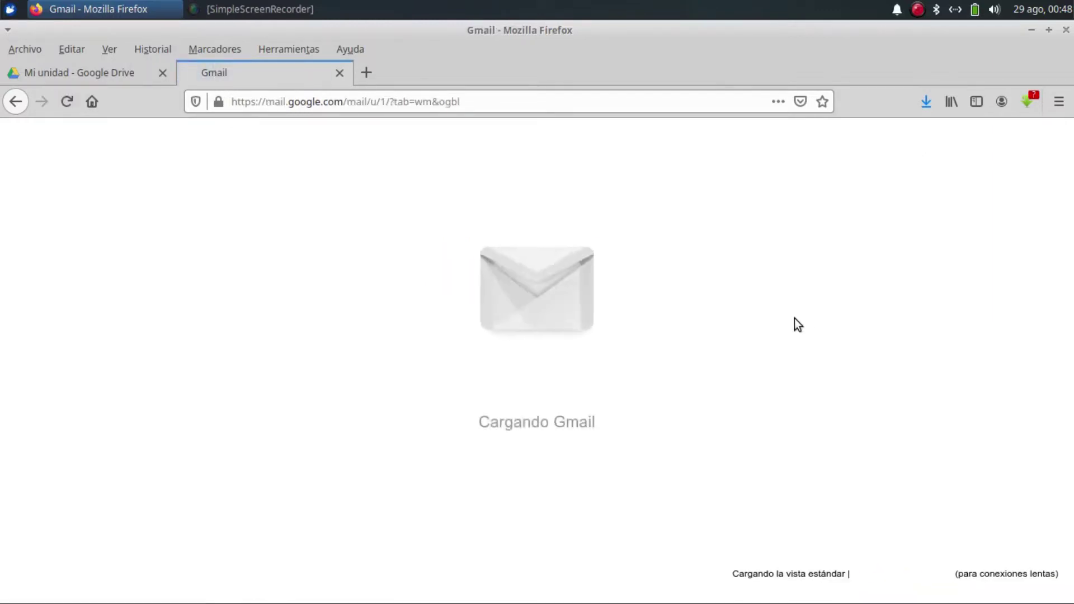
left_click(708, 229)
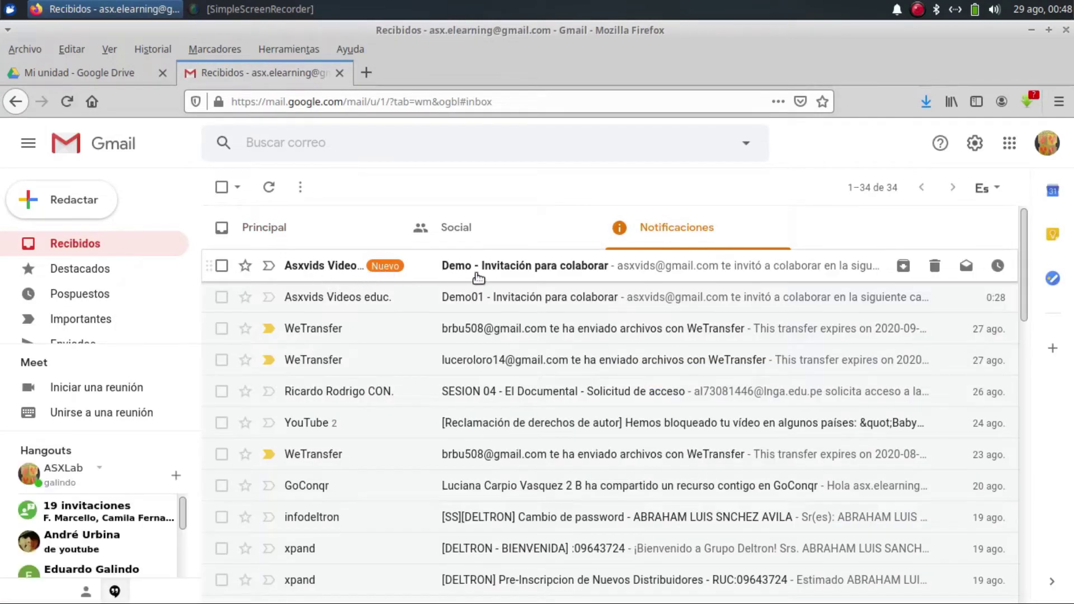
left_click(523, 264)
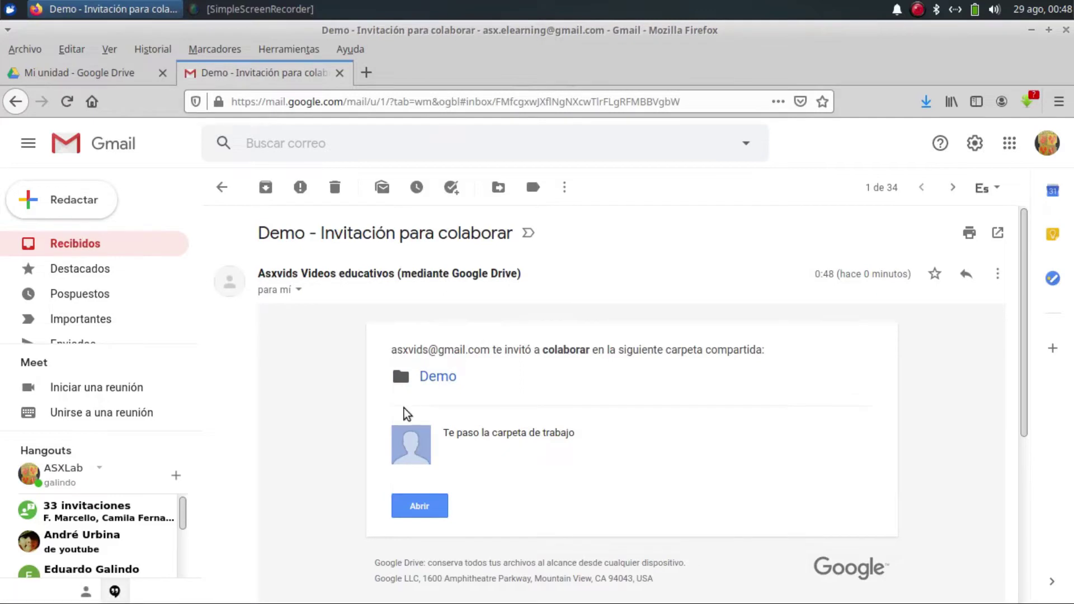
Open the shared Demo folder from the invitation, view Mi unidad, and return to the invitation message.
left_click(428, 505)
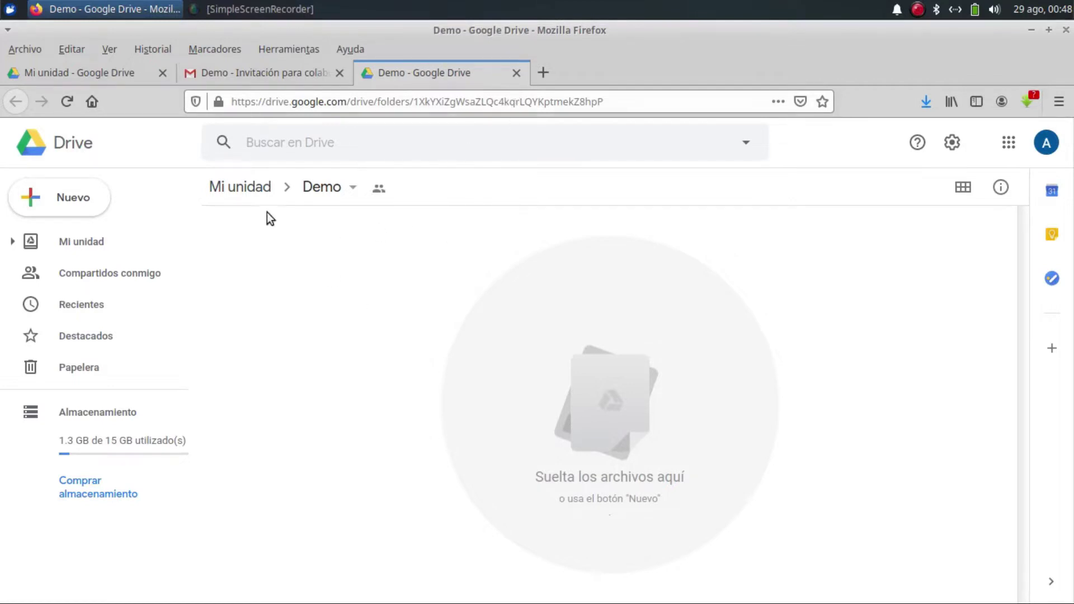
left_click(241, 188)
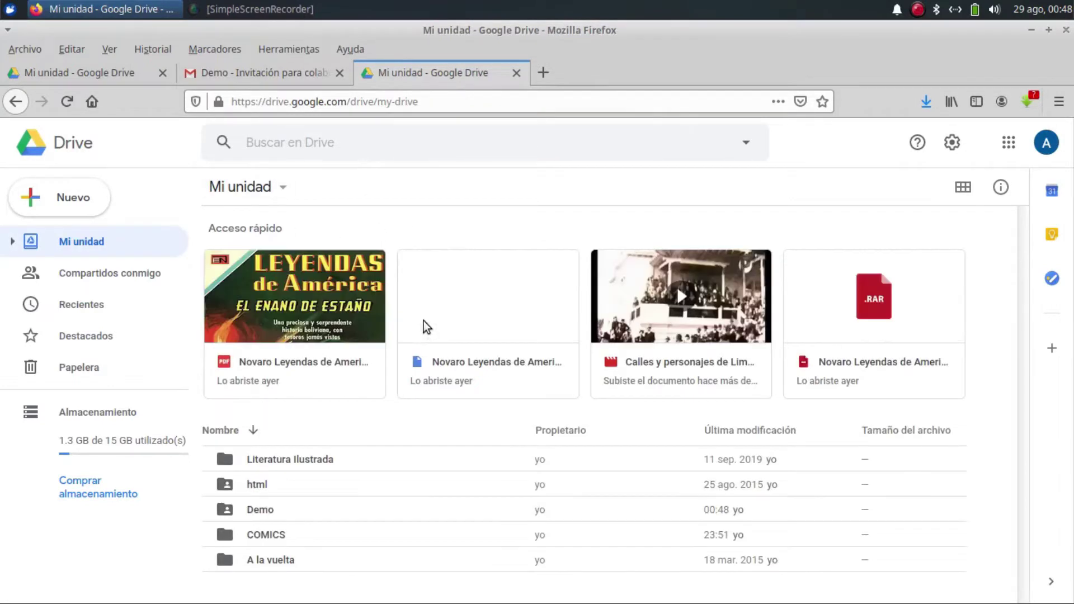
left_click(244, 79)
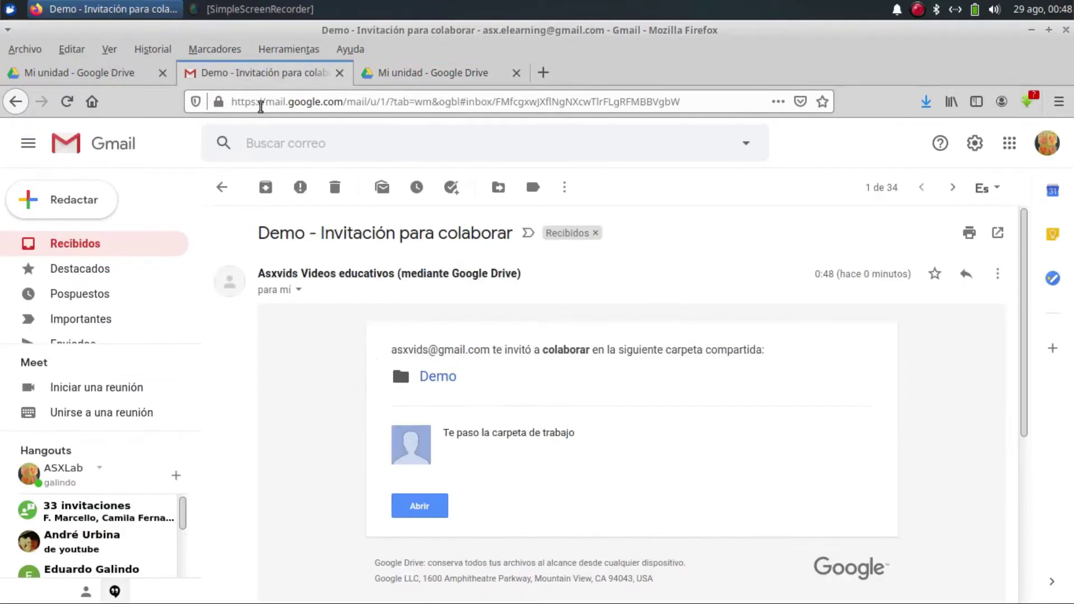
Back in the owner's Mi unidad, give anyone with the link access to the Demo folder and copy its link.
left_click(79, 72)
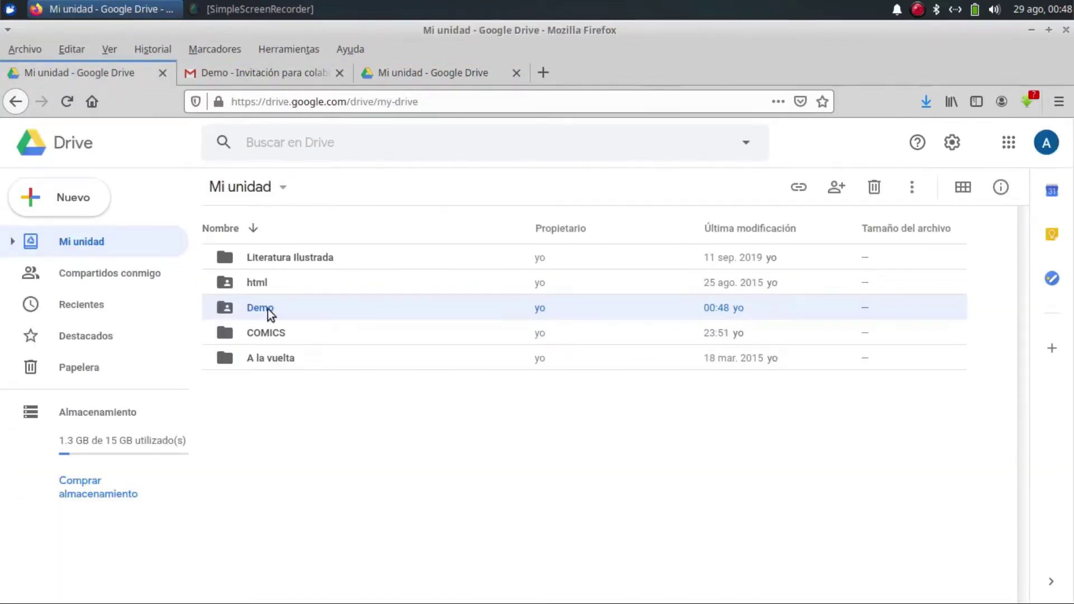
left_click(228, 310)
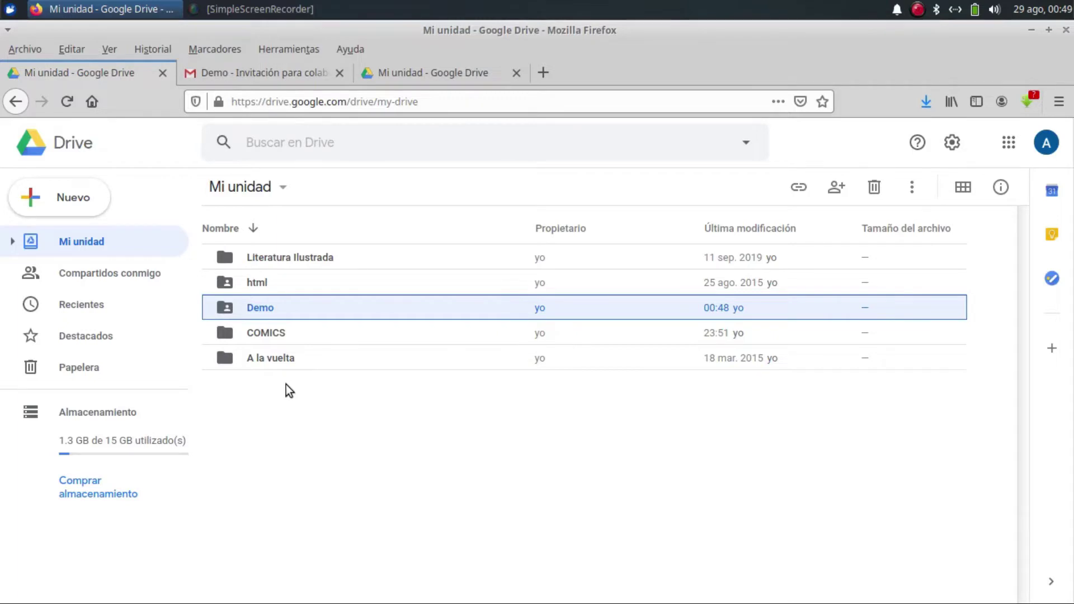
right_click(271, 309)
left_click(347, 302)
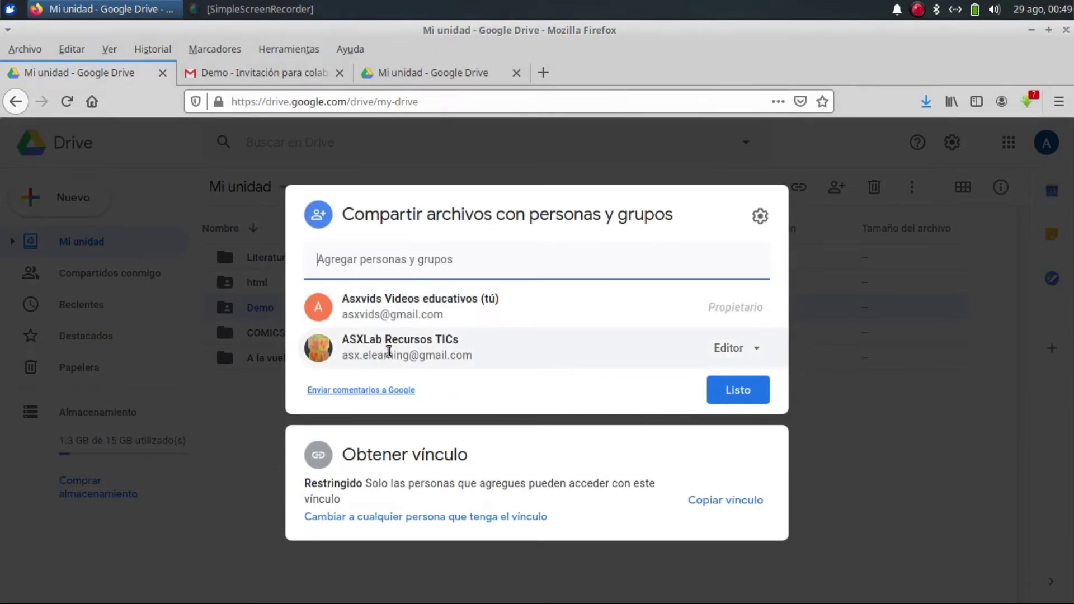
mouse_move(450, 352)
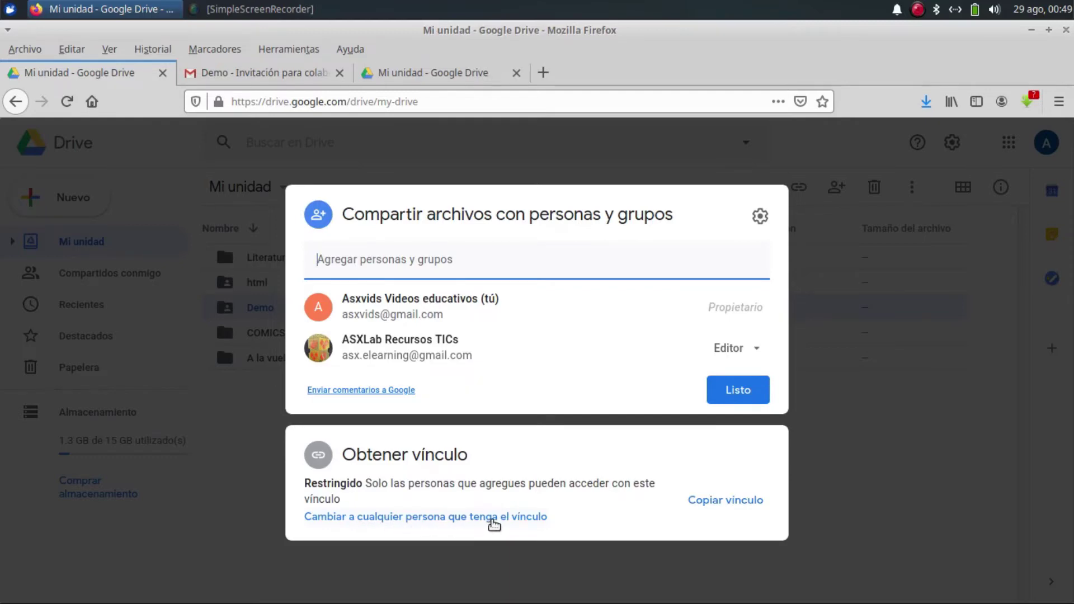
left_click(492, 519)
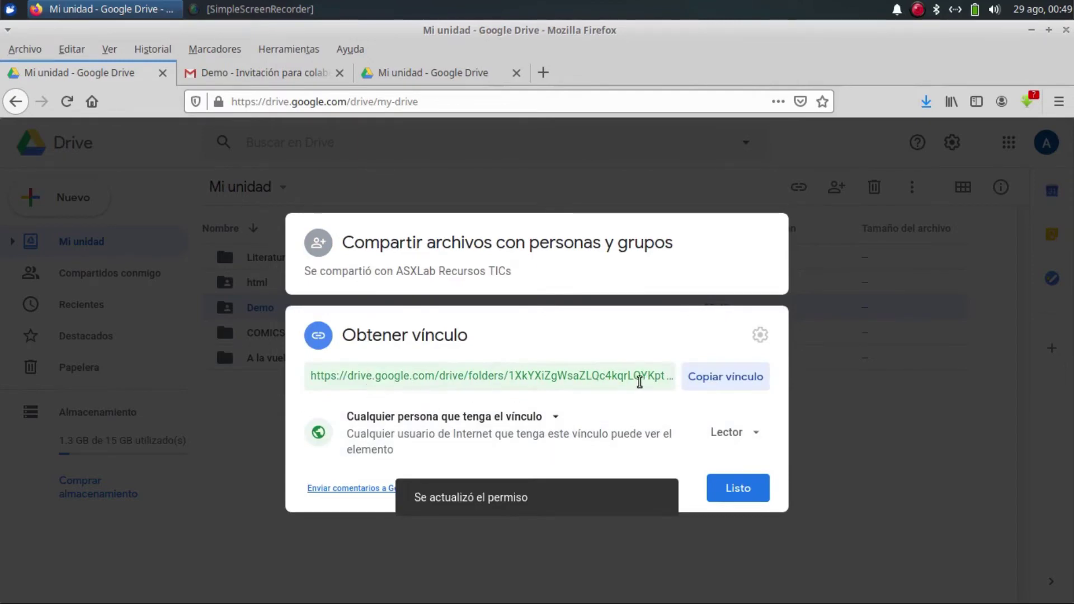
left_click(727, 379)
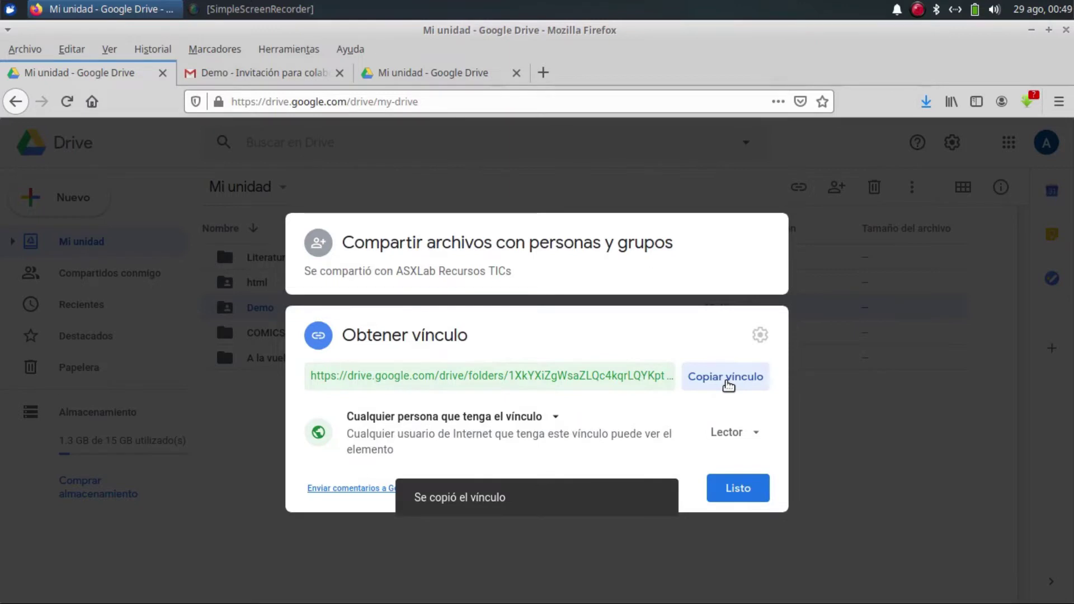
left_click(737, 488)
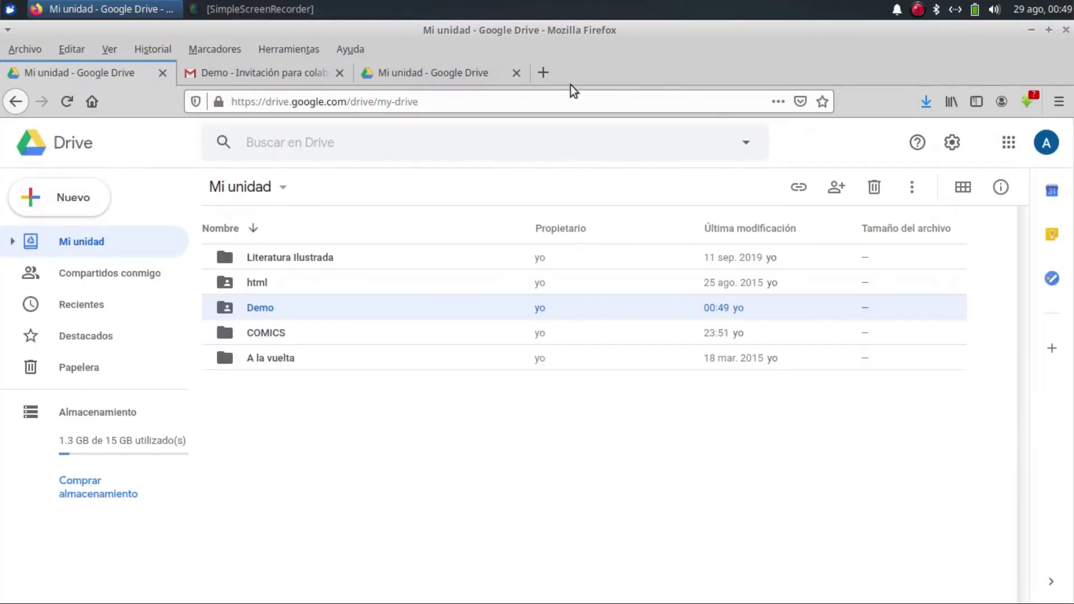
Load the copied Demo folder link in a new browser tab.
left_click(544, 73)
right_click(284, 102)
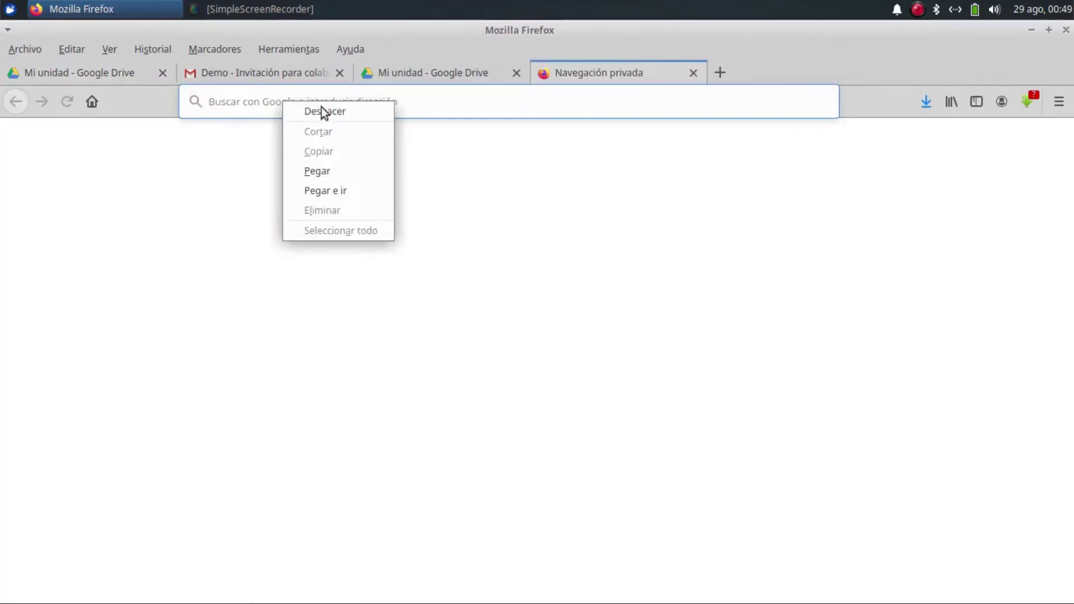
left_click(342, 178)
key("Return")
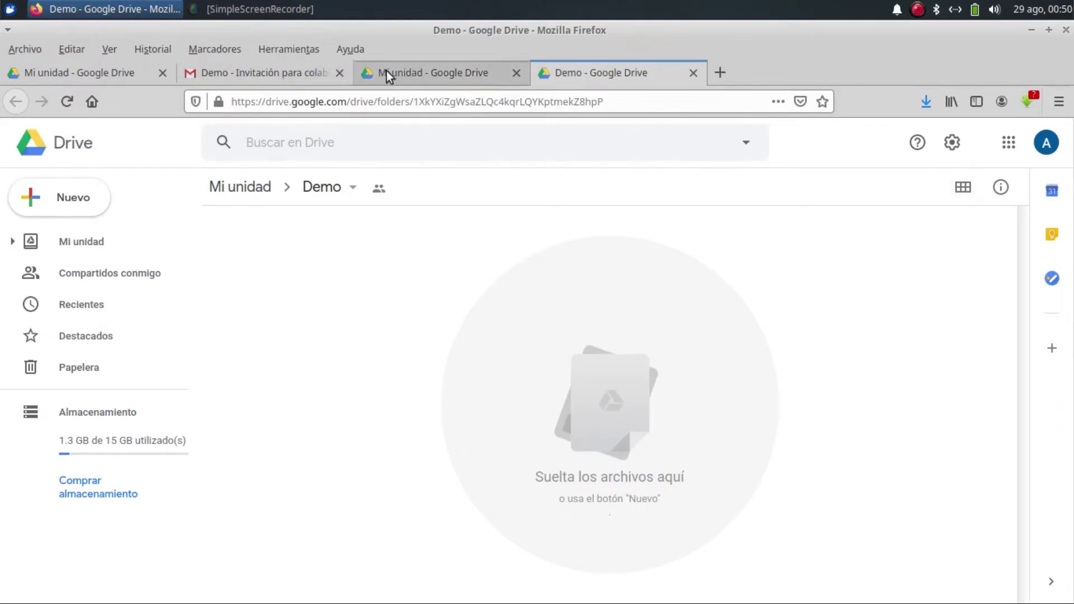
Load the Google home page in a new browser tab and sign out of the account.
left_click(721, 74)
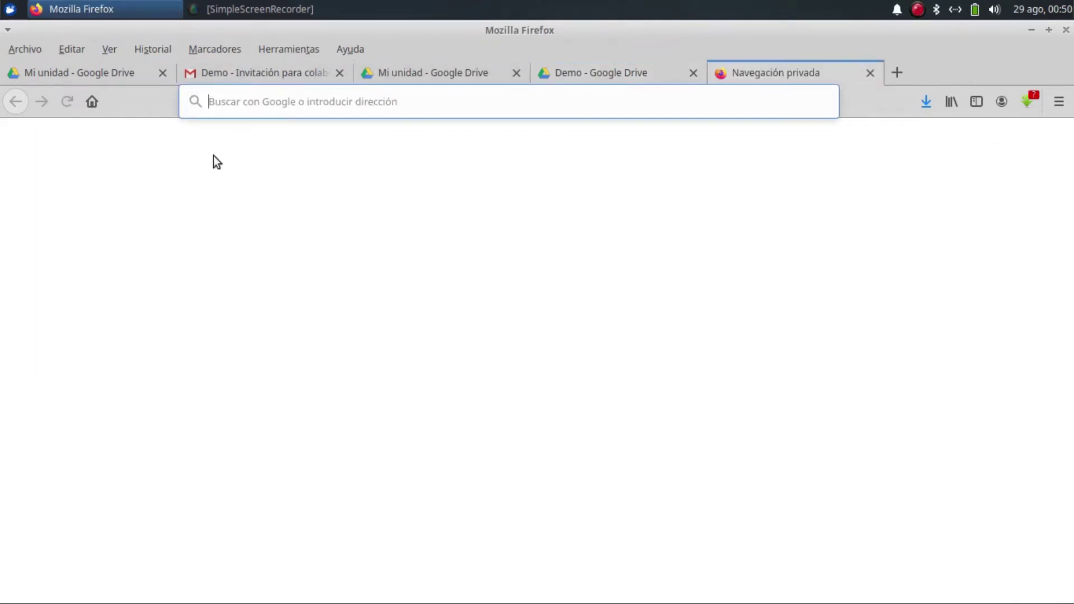
left_click(92, 101)
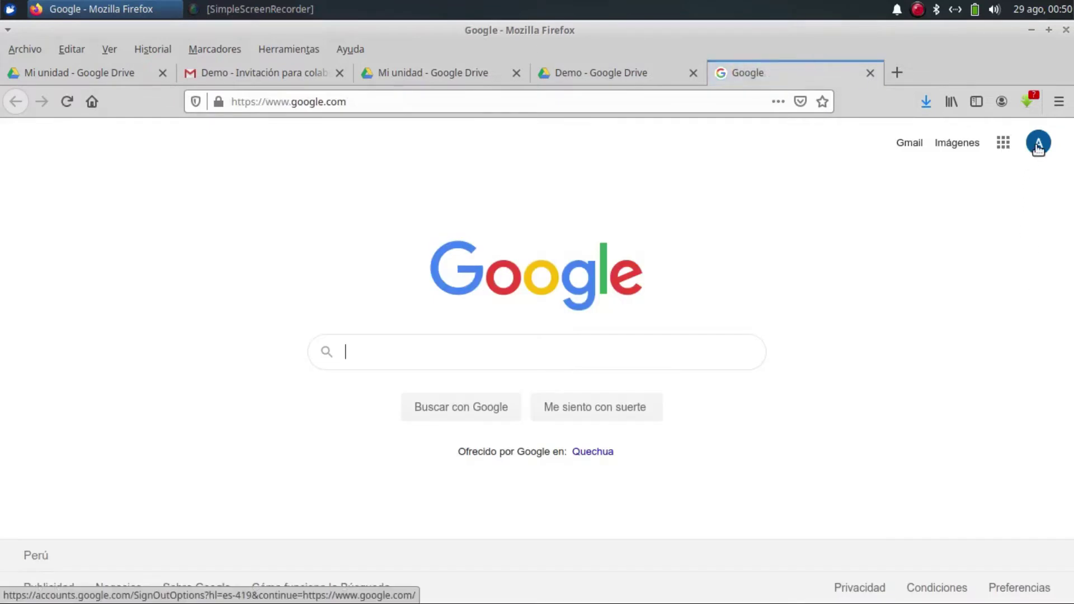
left_click(1038, 143)
left_click(877, 464)
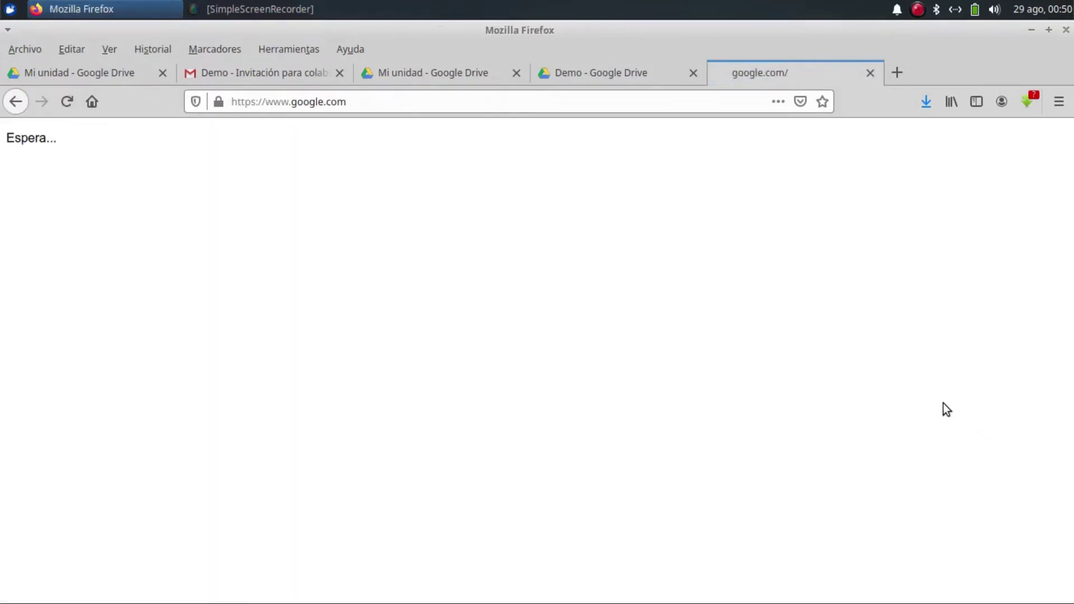
Copy the Demo folder's address from its tab and load it again there from the signed-out Google home page.
left_click(573, 76)
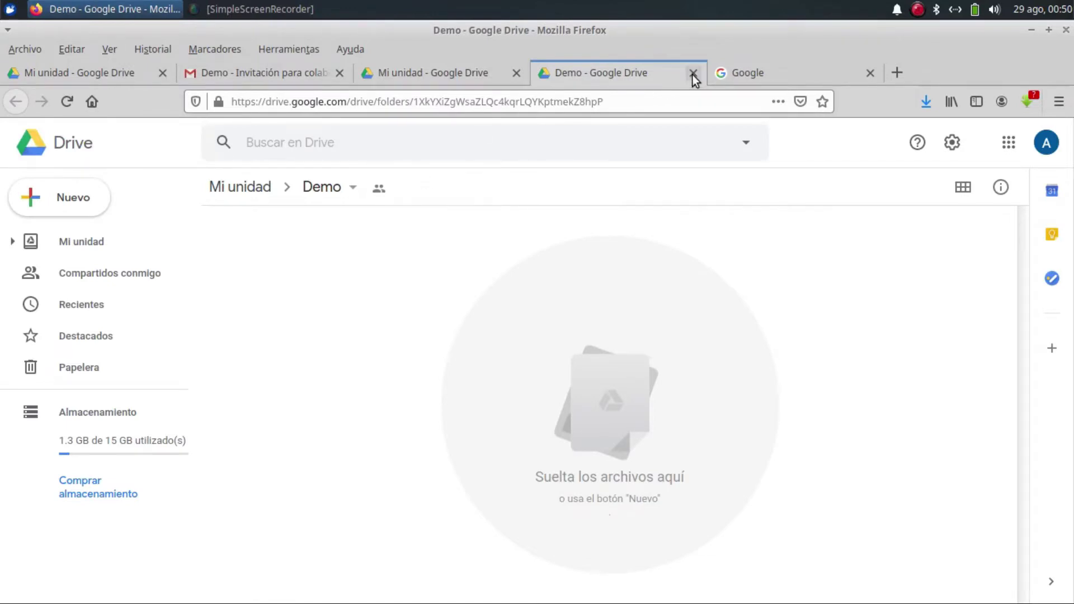
left_click(633, 108)
key("ctrl+c")
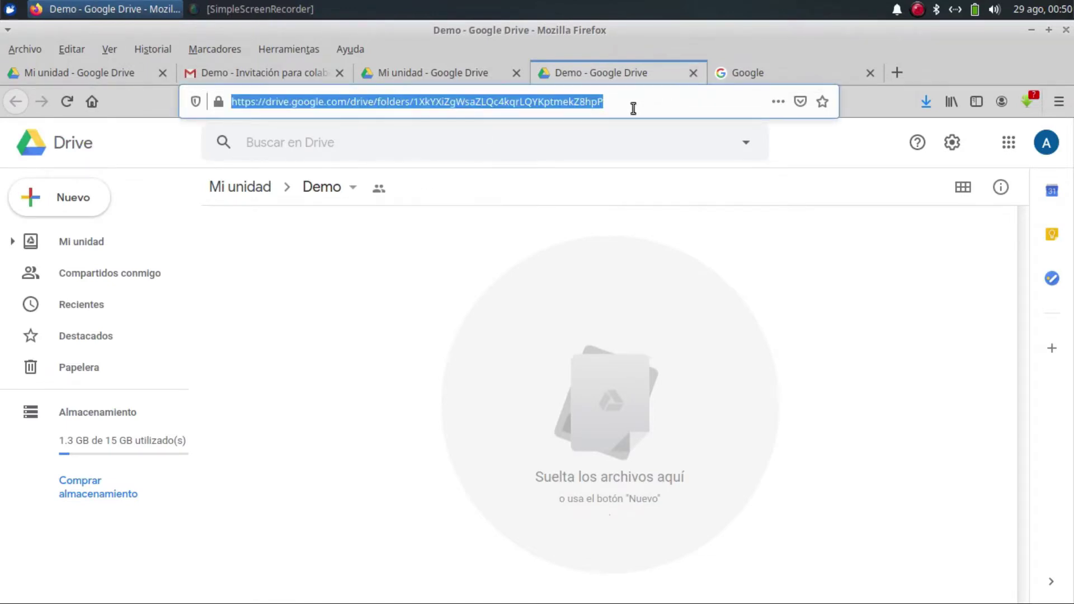
key("BackSpace")
left_click(93, 102)
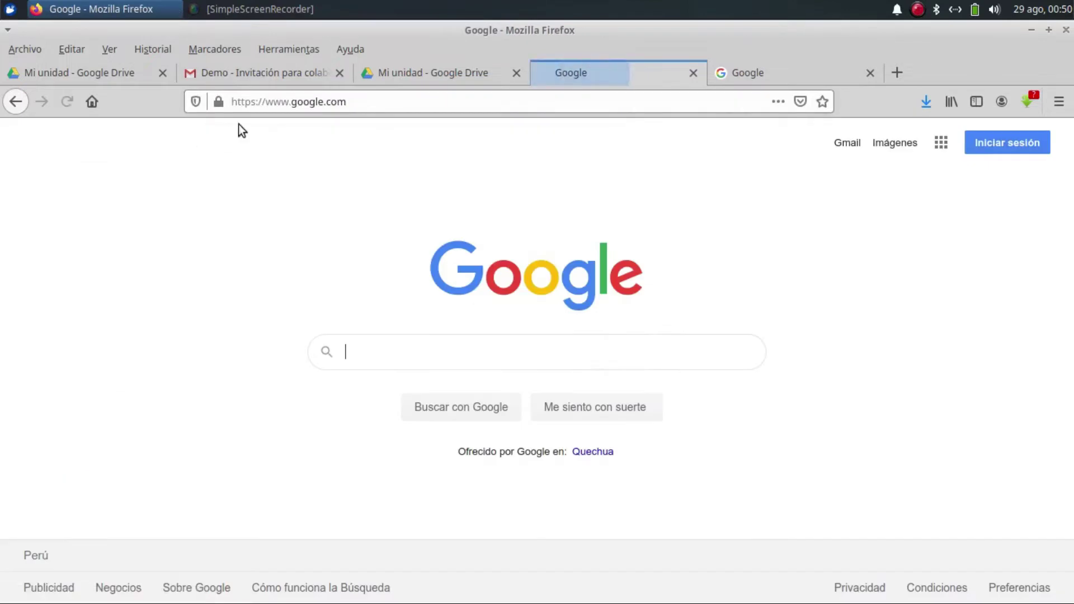
left_click(280, 103)
key("ctrl+v")
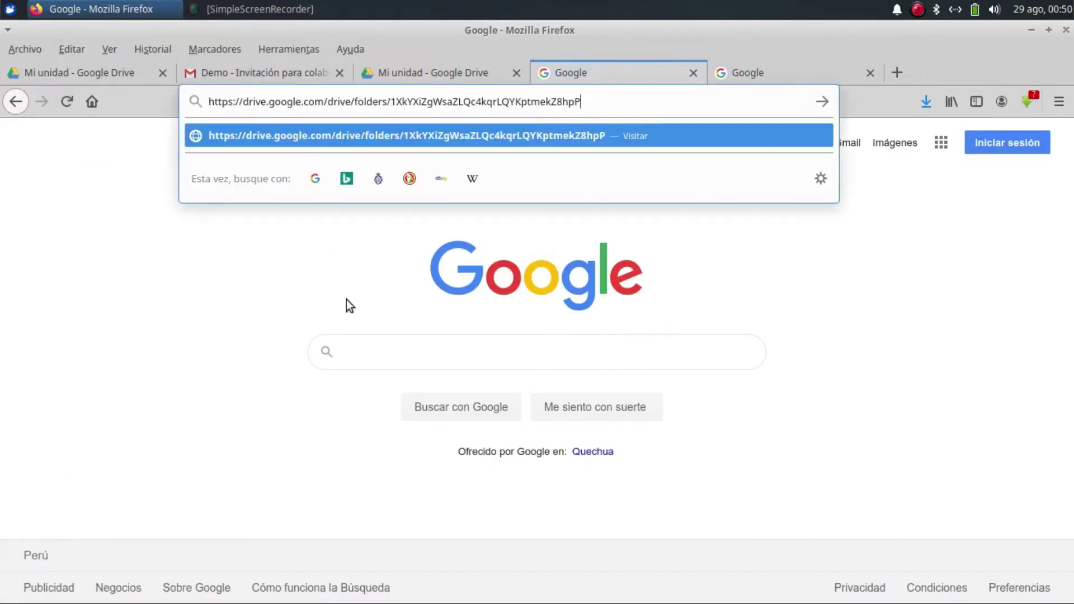
key("Return")
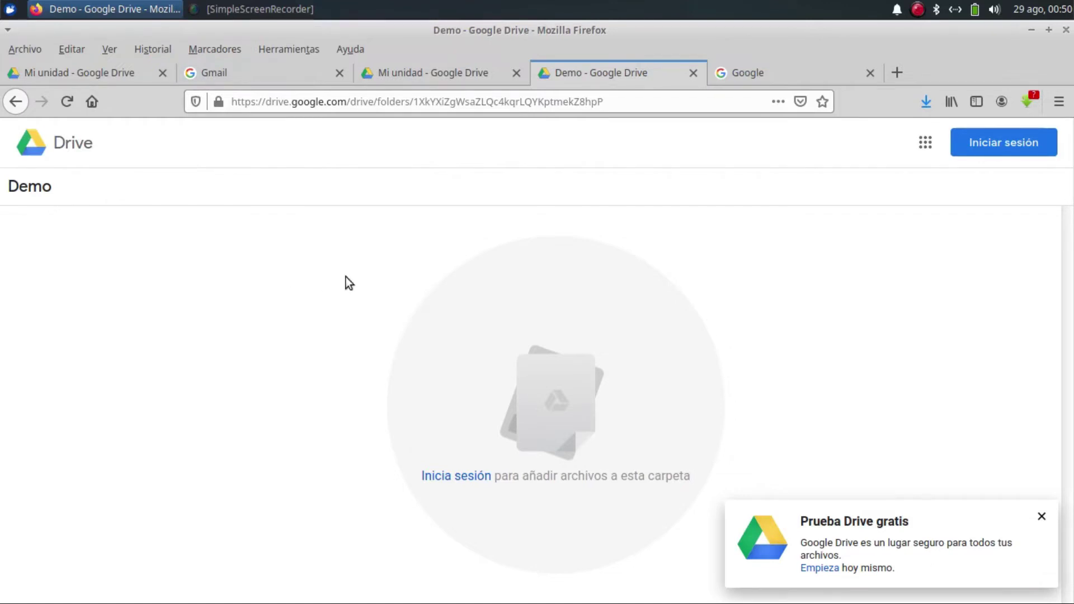
Sign back in to the owner's Google account in the Google home page tab, entering the account password.
left_click(746, 75)
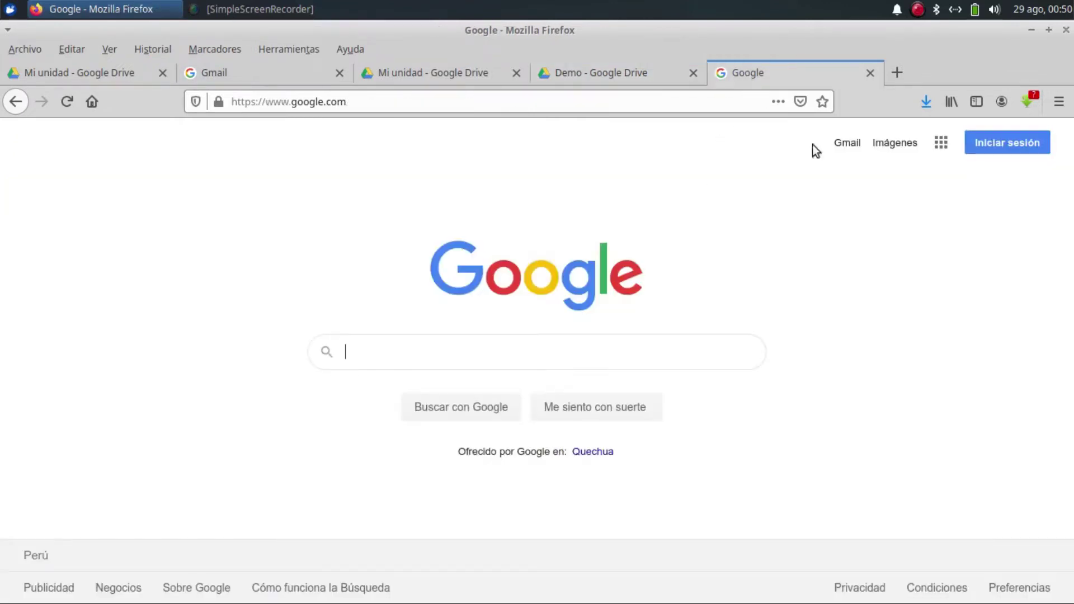
left_click(986, 144)
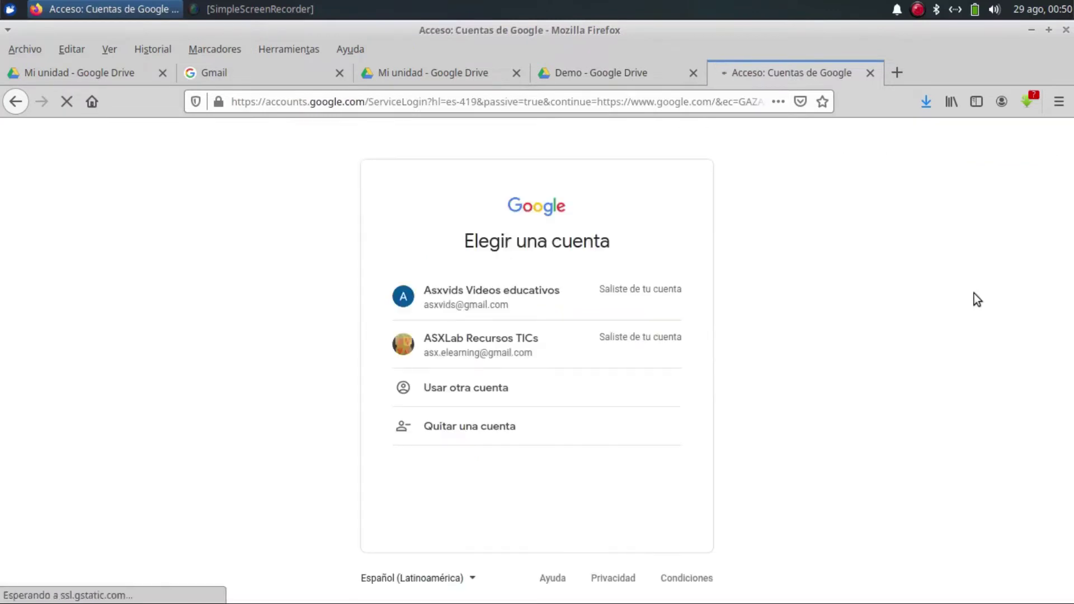
left_click(501, 297)
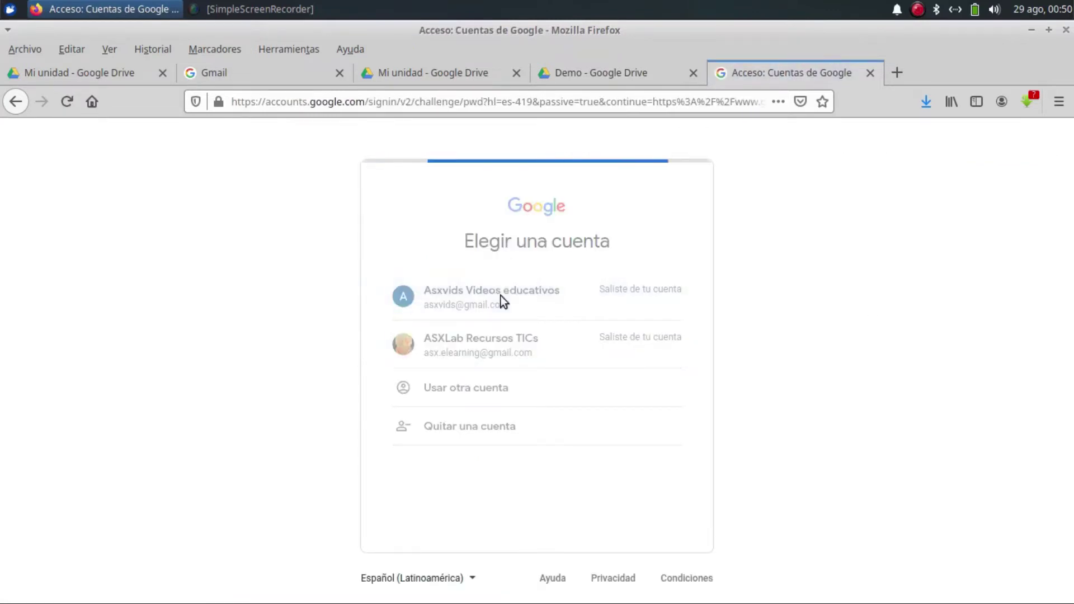
type("••")
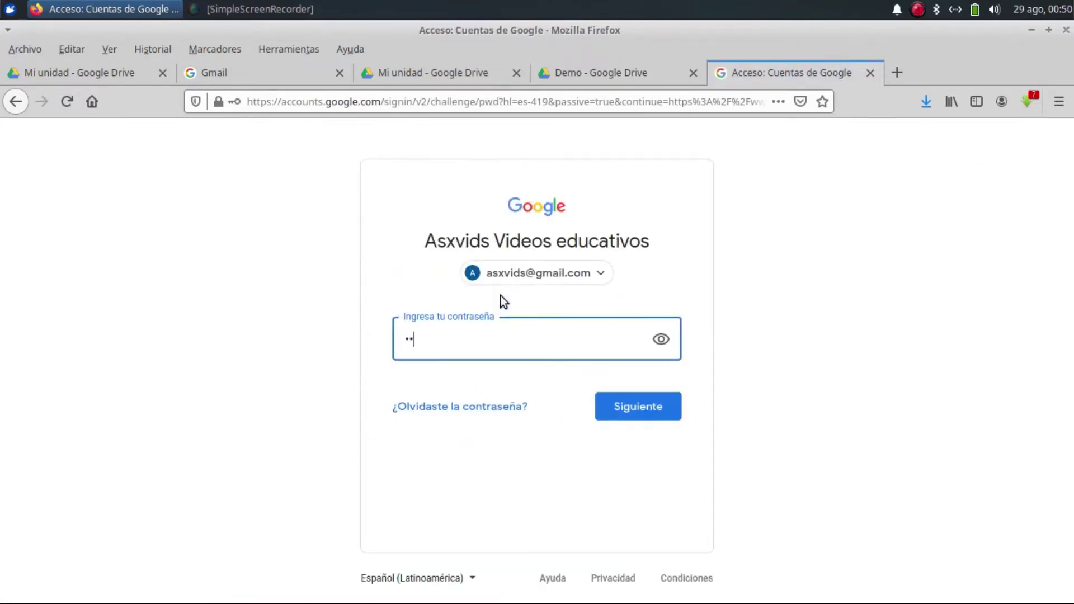
type("•••••••••••")
key("Return")
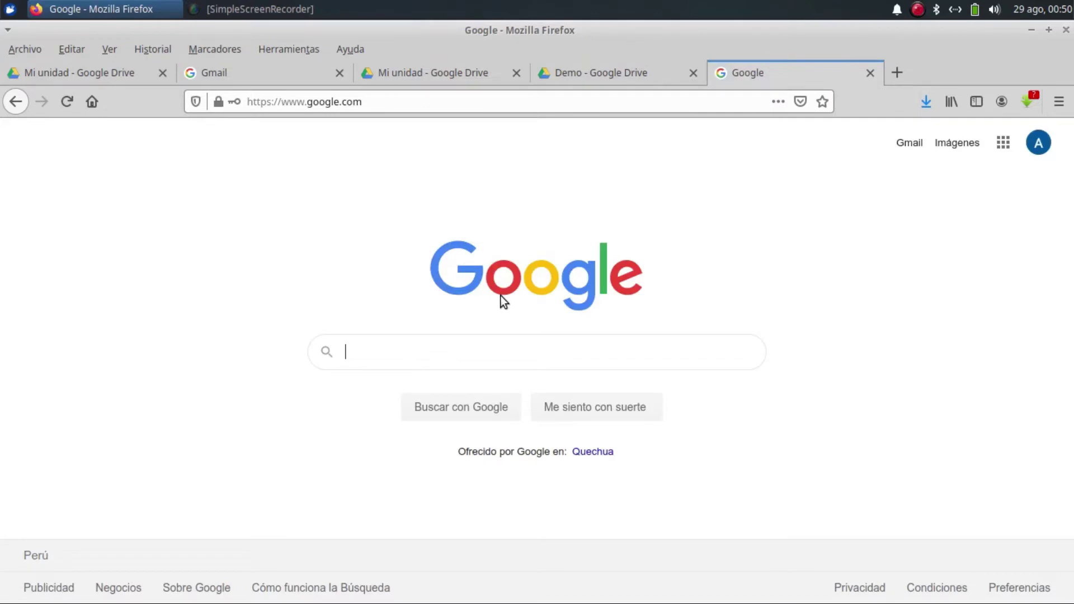
Go to Google Drive from the Google apps and turn off the Acceso rápido suggestions in its general settings.
left_click(1003, 142)
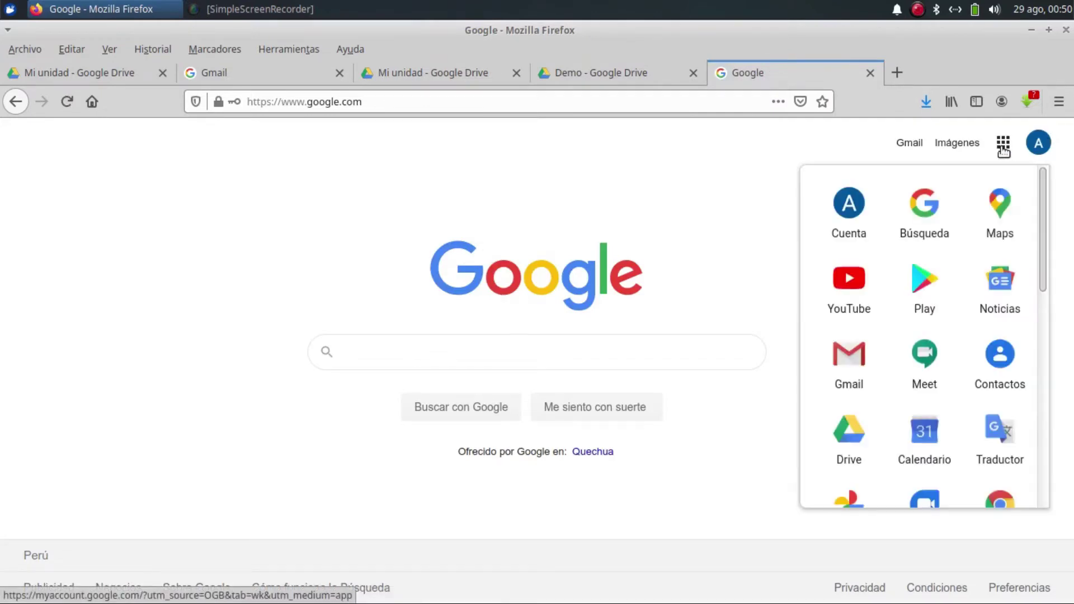
left_click(859, 458)
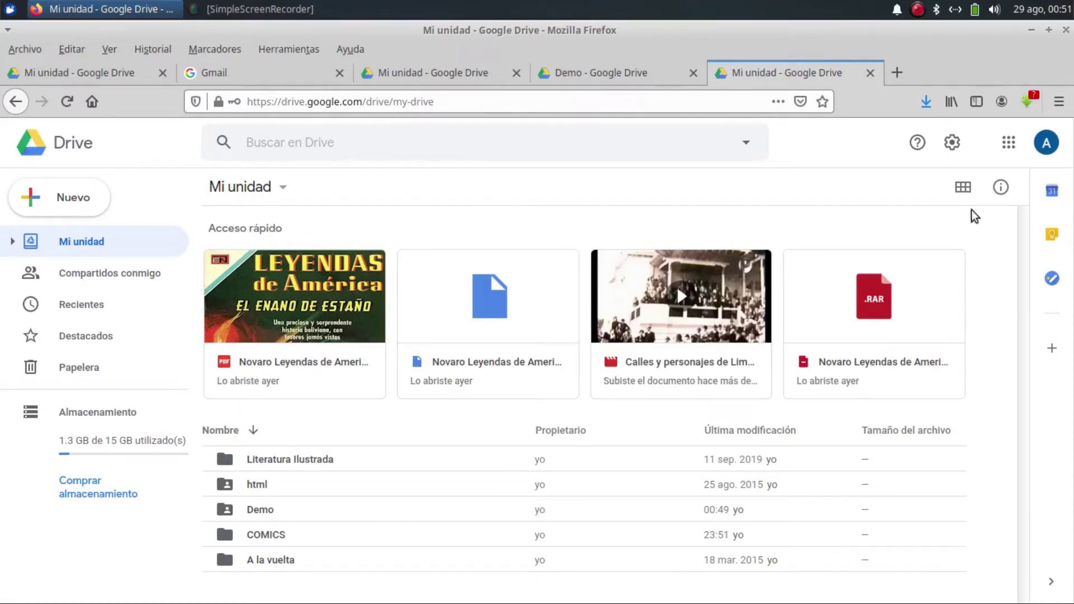
left_click(951, 144)
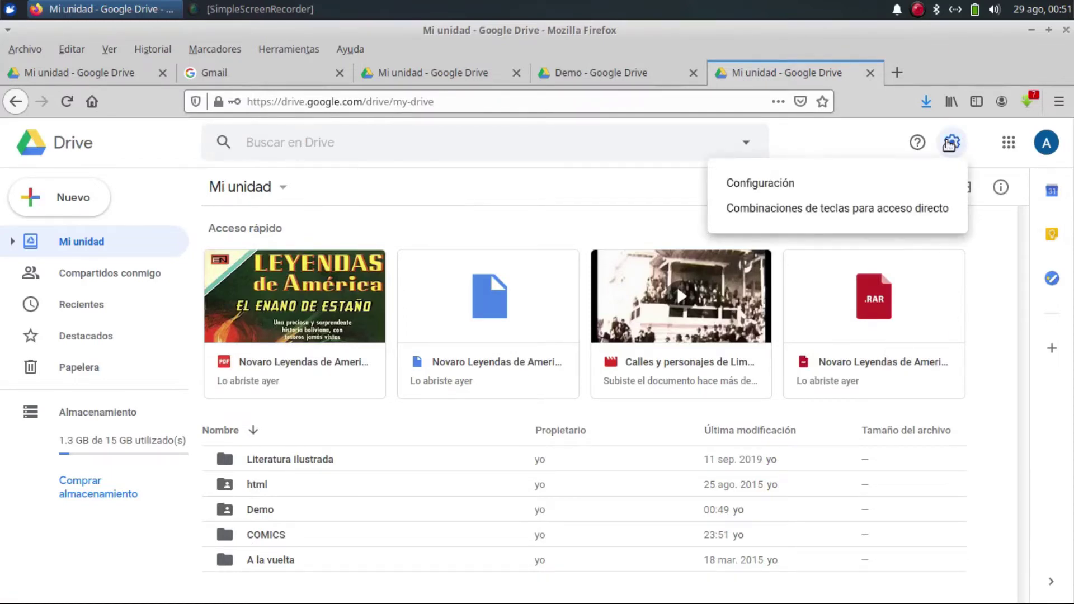
left_click(815, 182)
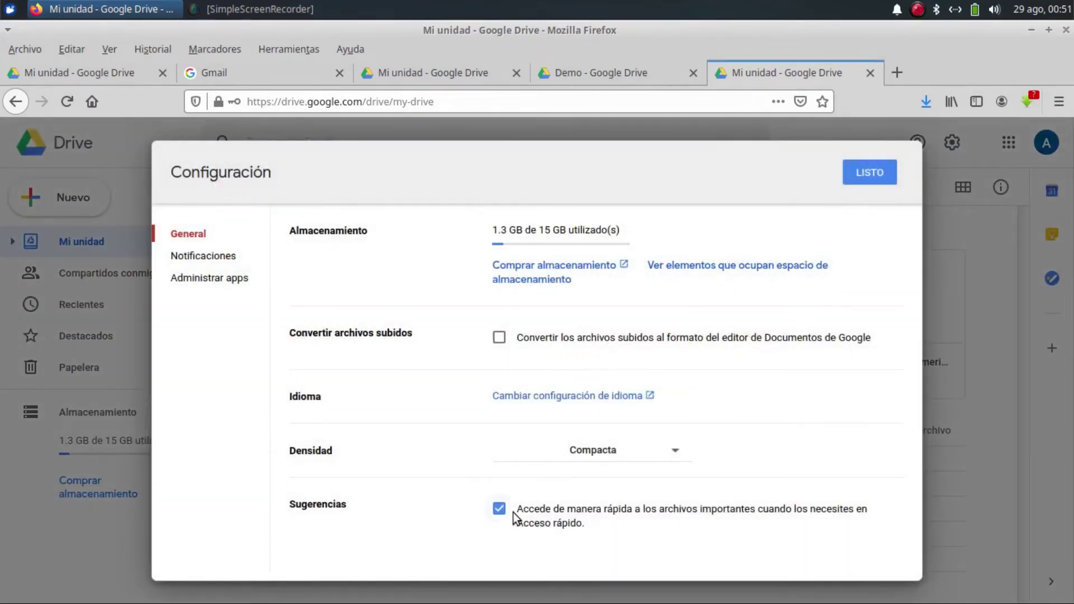
left_click(499, 520)
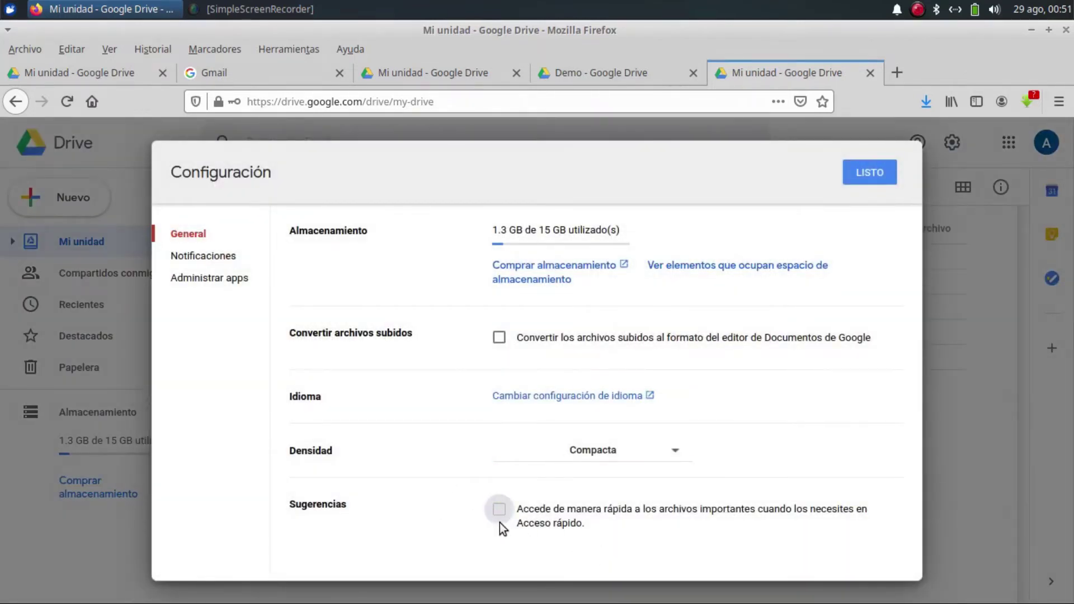
left_click(869, 173)
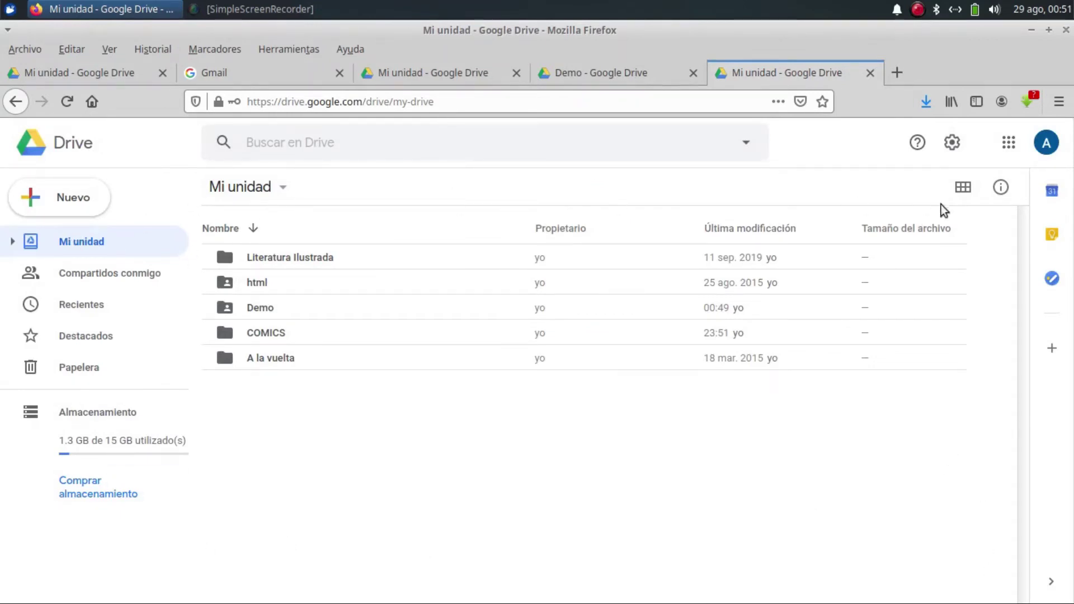
Move "Novaro Leyendas de America 169 Por Arcano9.pdf" from the COMICS folder to the Demo folder, accepting the access change.
double_click(263, 309)
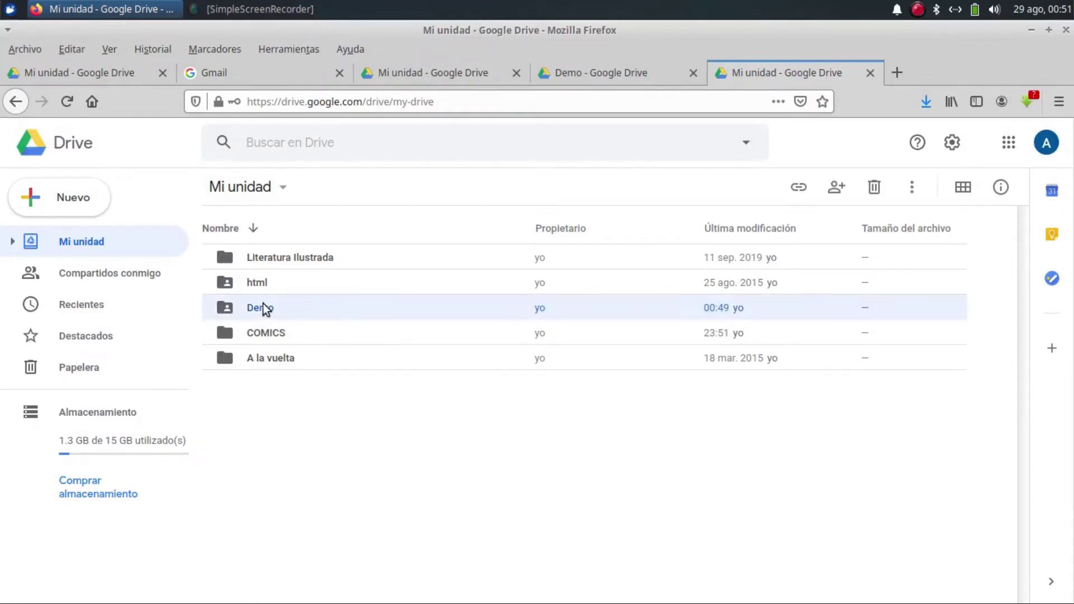
left_click(233, 189)
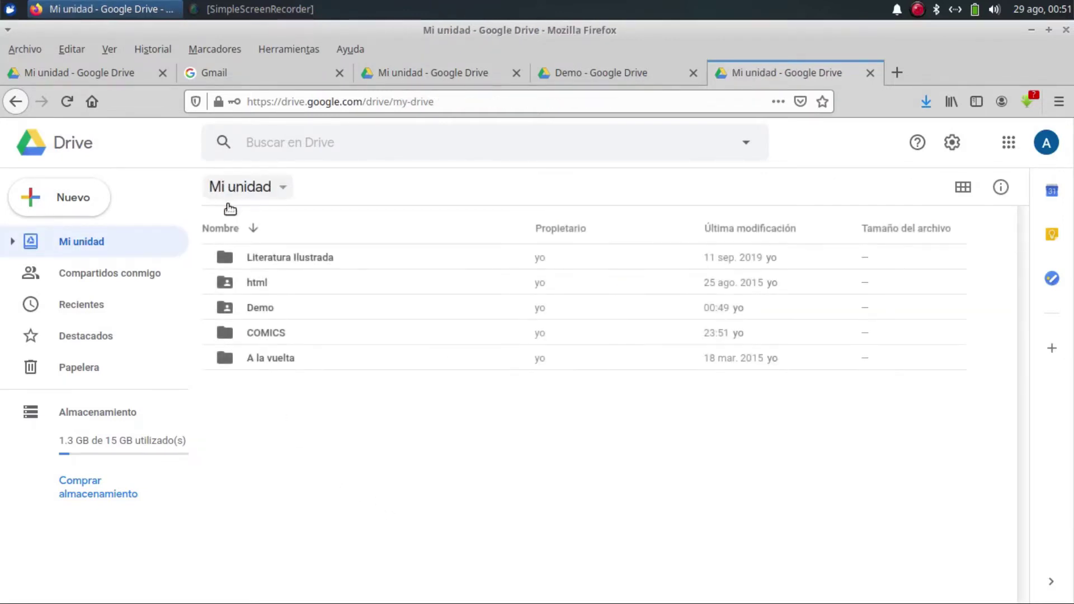
double_click(263, 333)
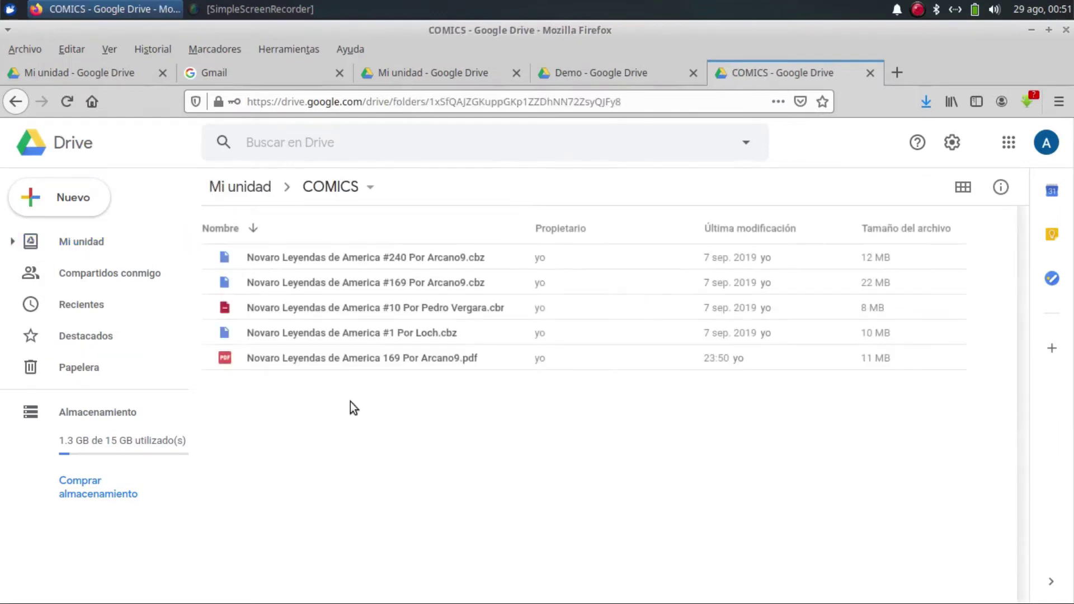
left_click(281, 358)
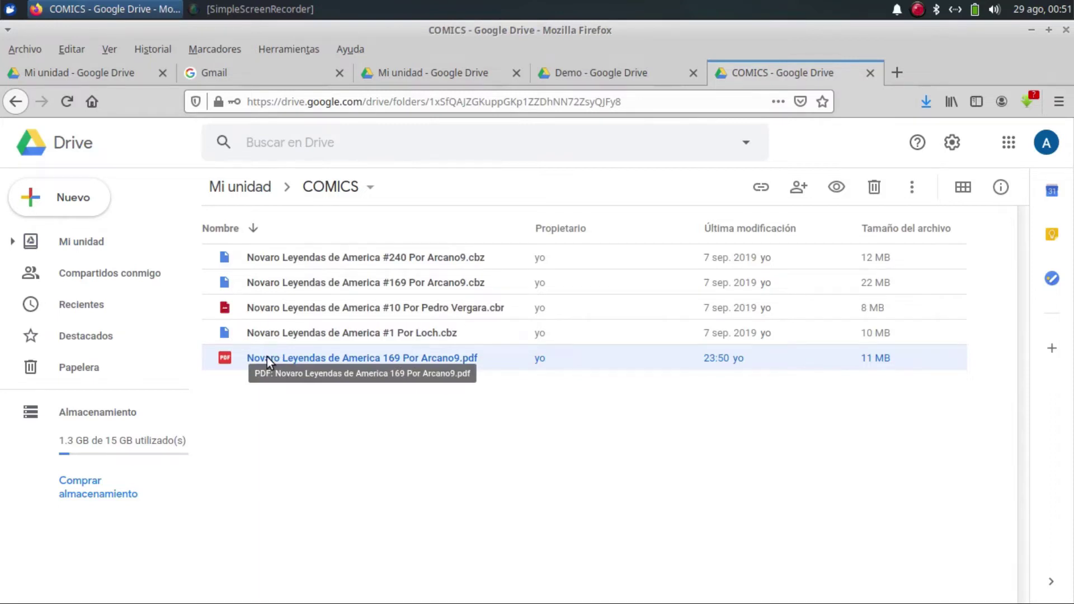
right_click(267, 357)
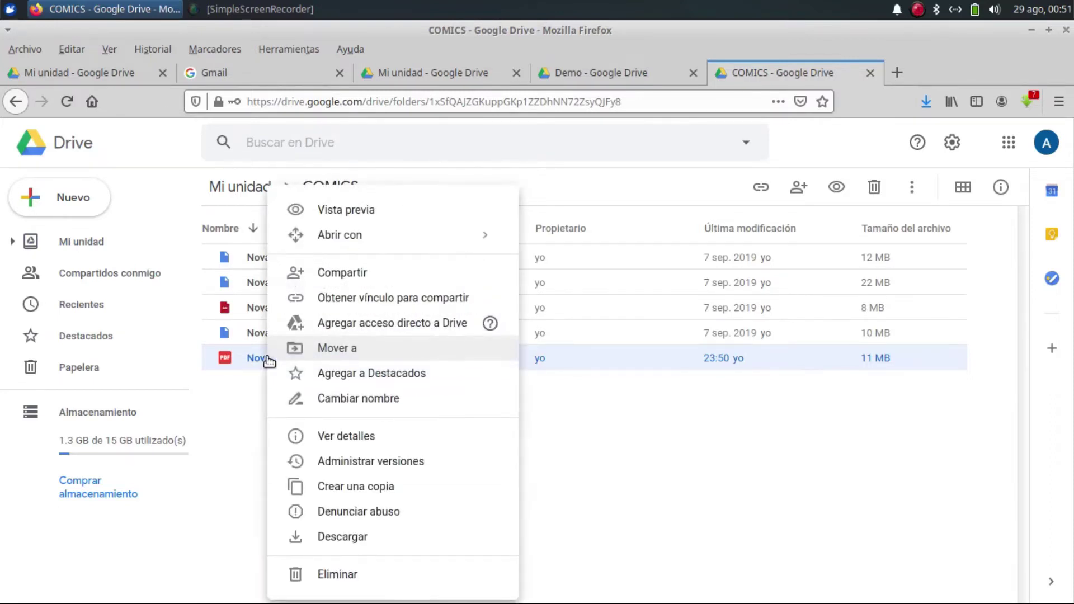
left_click(368, 356)
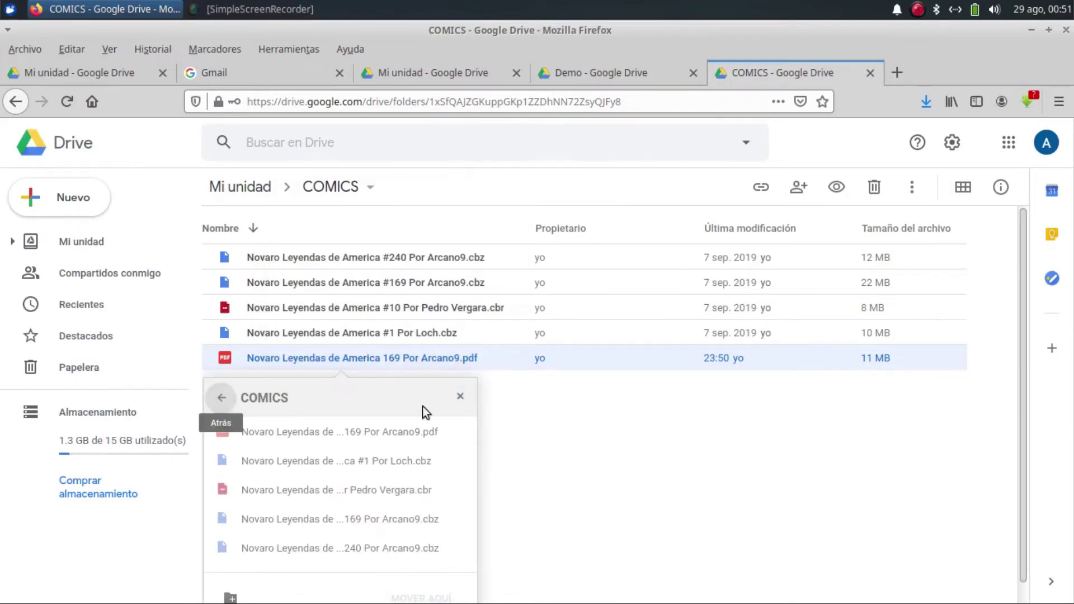
left_click(227, 398)
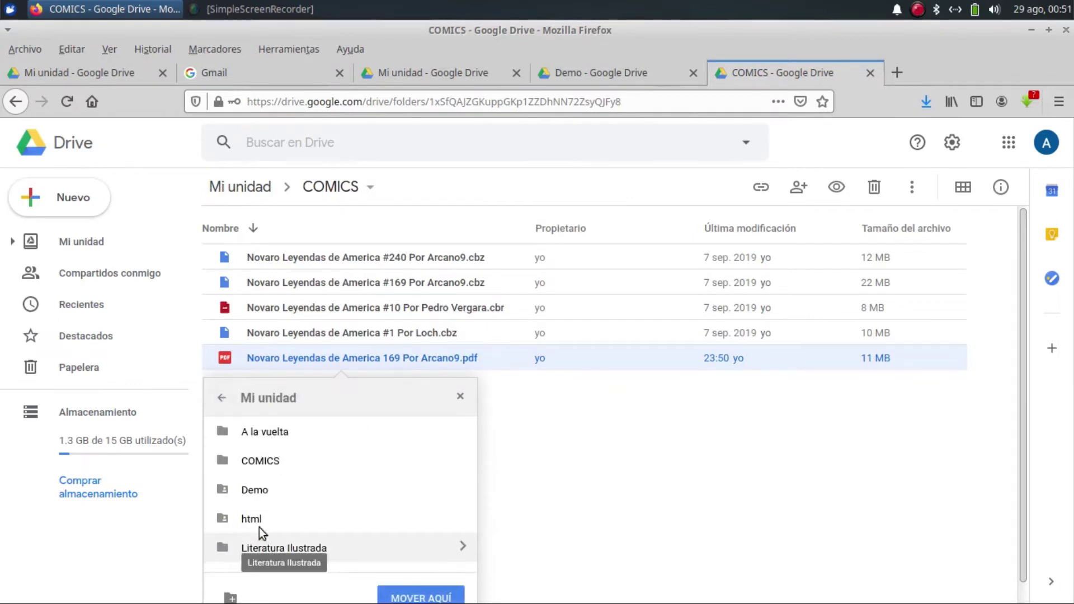
double_click(258, 491)
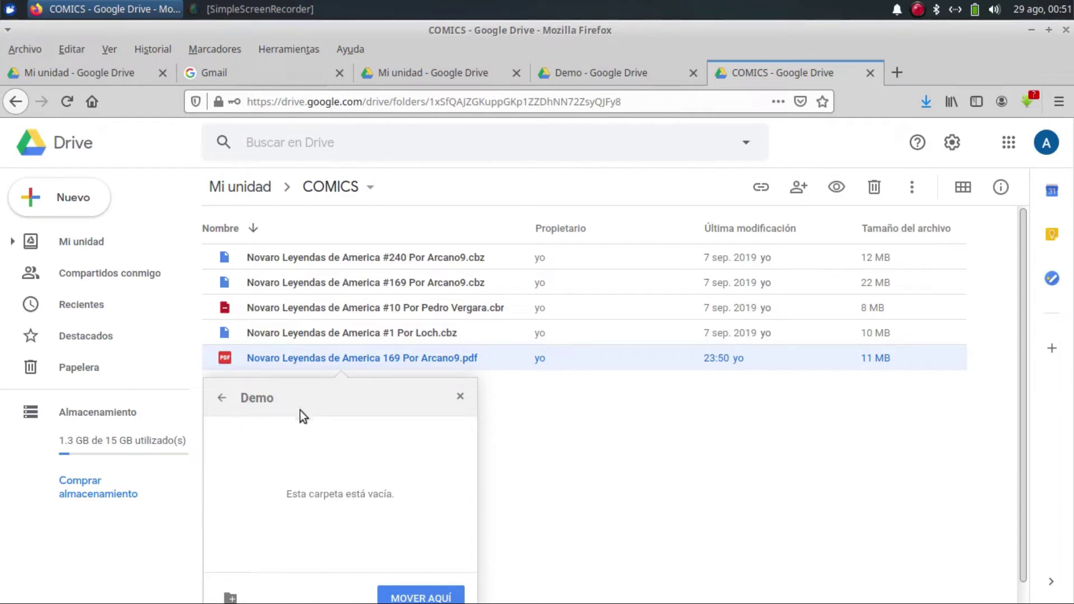
left_click(415, 598)
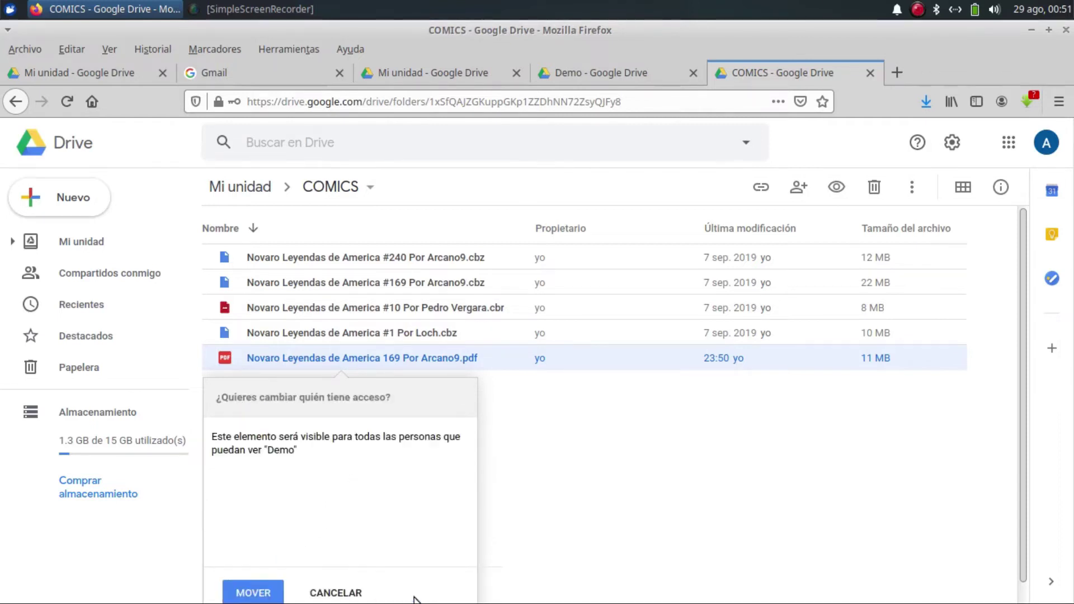
left_click(258, 595)
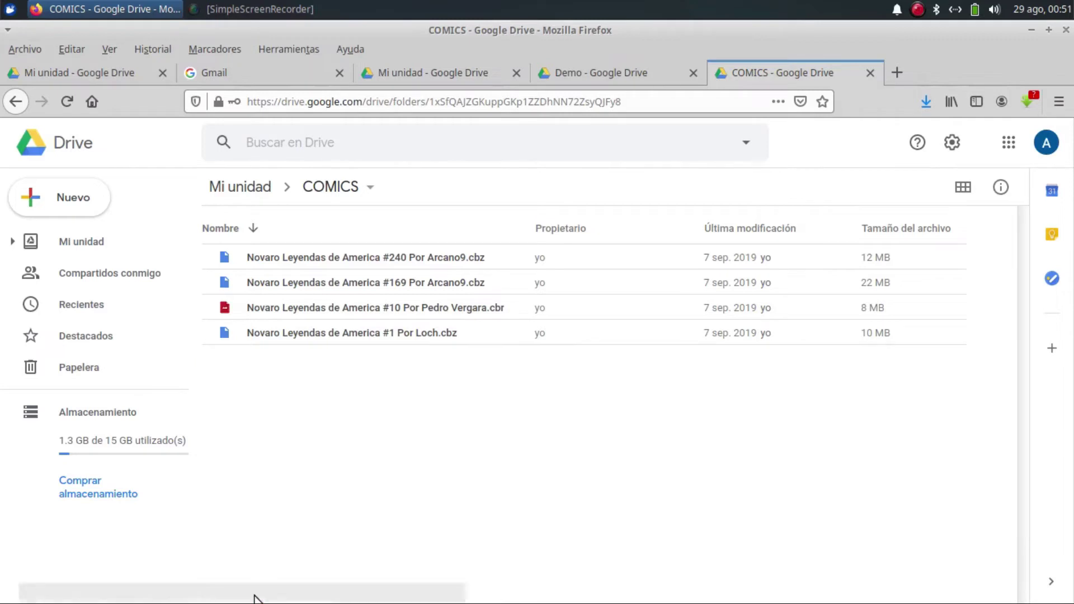
Open the Demo folder from Mi unidad, preview the moved PDF, and close the preview.
left_click(250, 188)
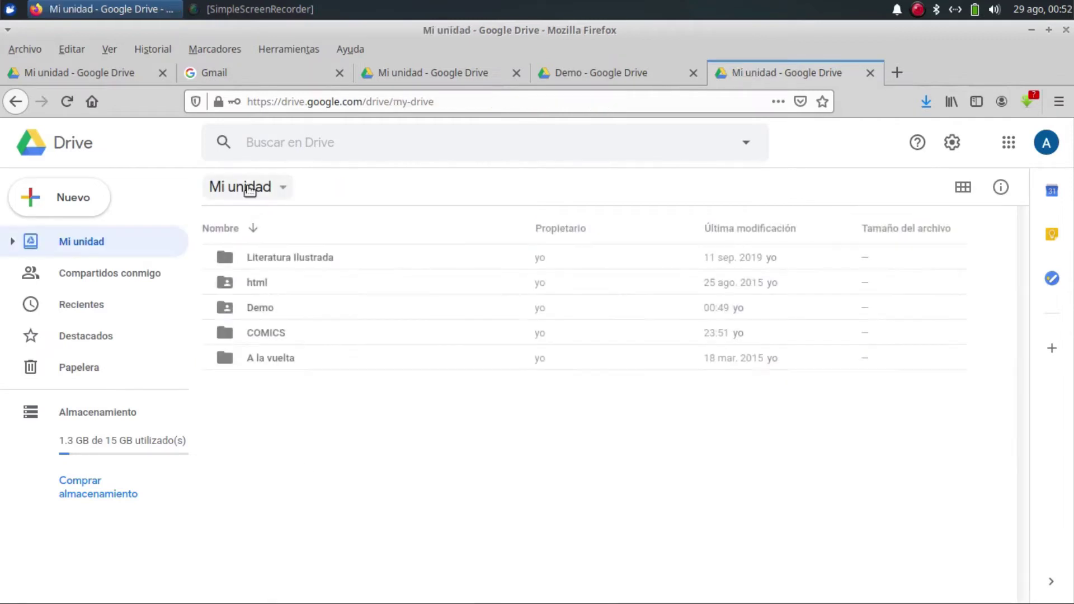
double_click(266, 309)
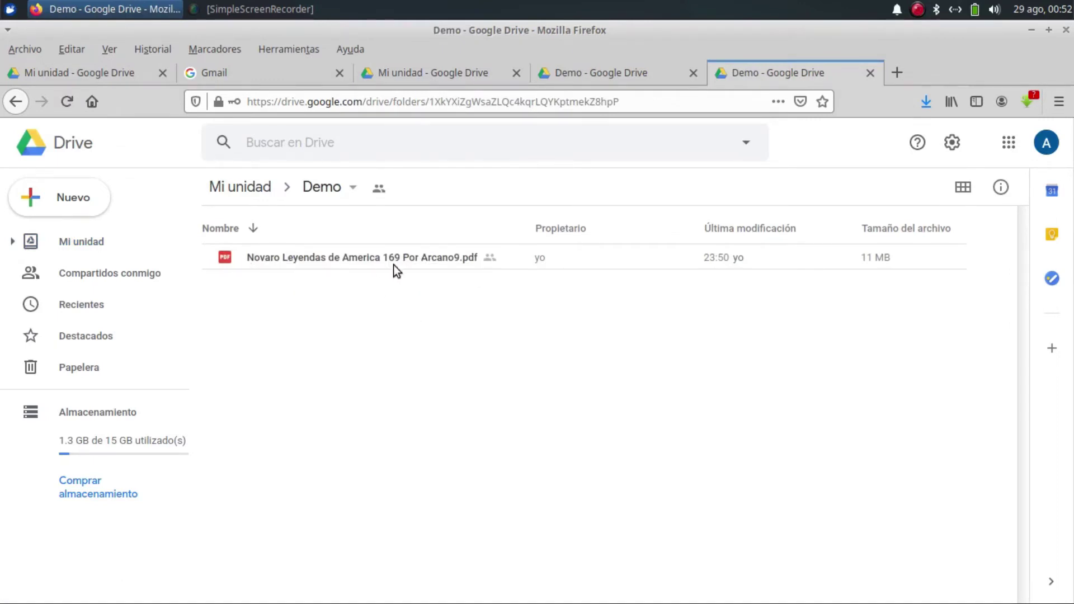
double_click(345, 260)
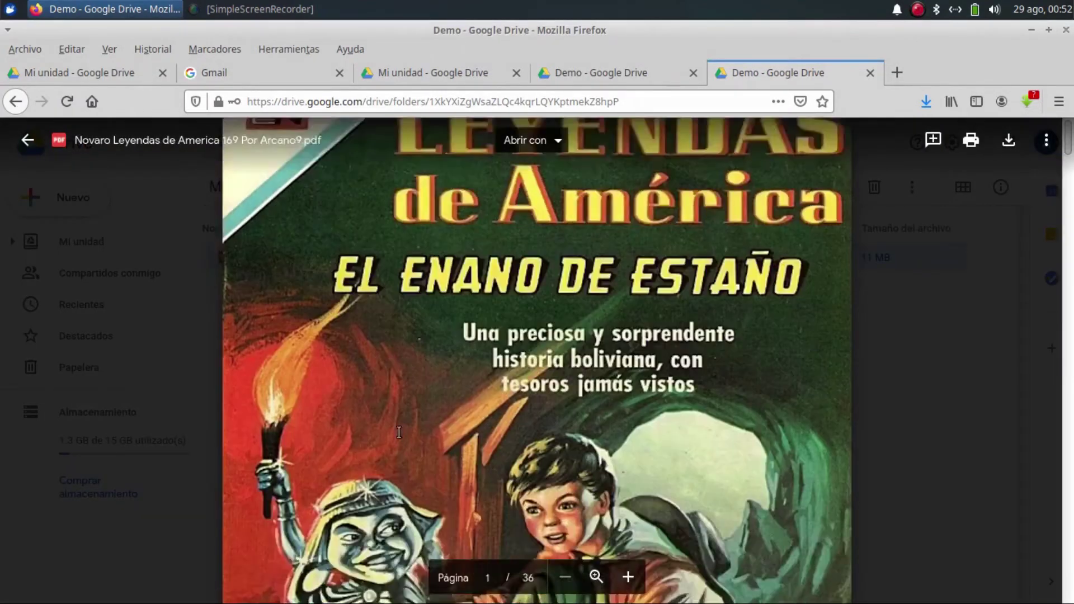
scroll(403, 437, "down", 4)
left_click(27, 140)
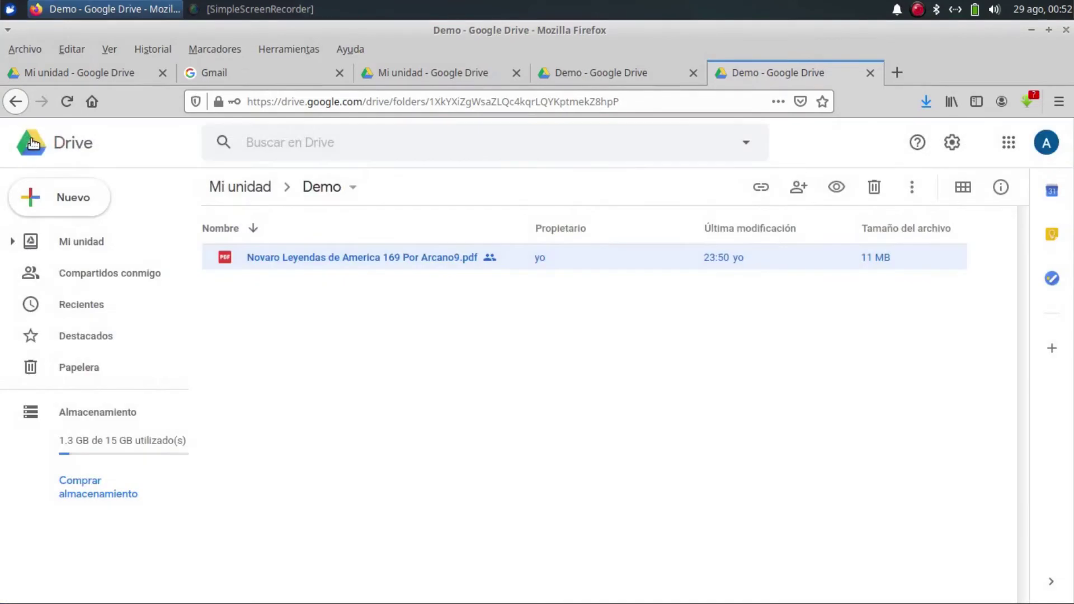
Return to Mi unidad and add the Demo folder to Destacados.
left_click(248, 186)
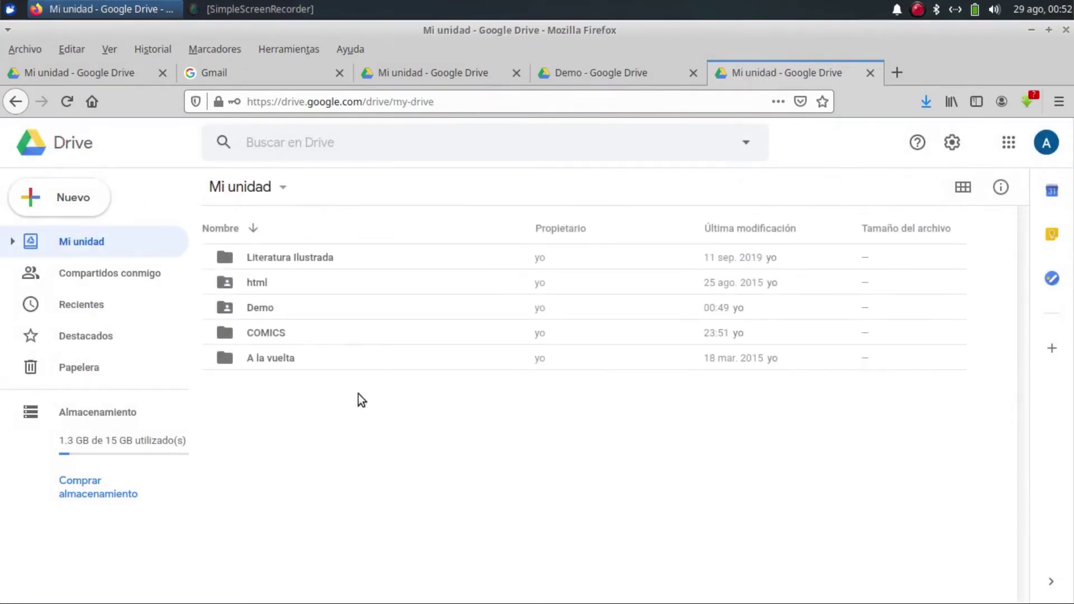
right_click(258, 310)
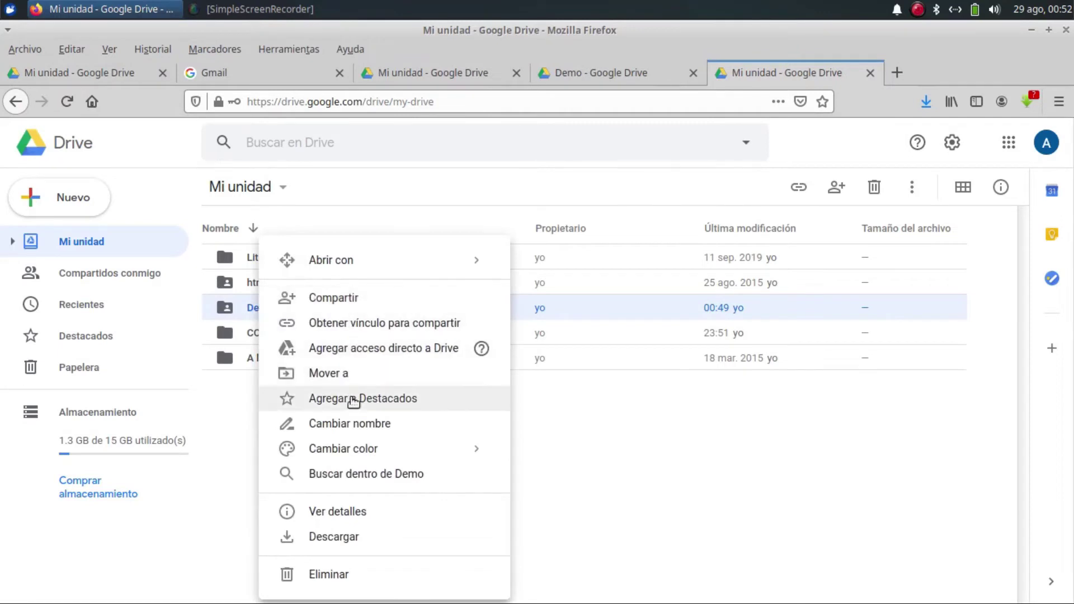
left_click(369, 399)
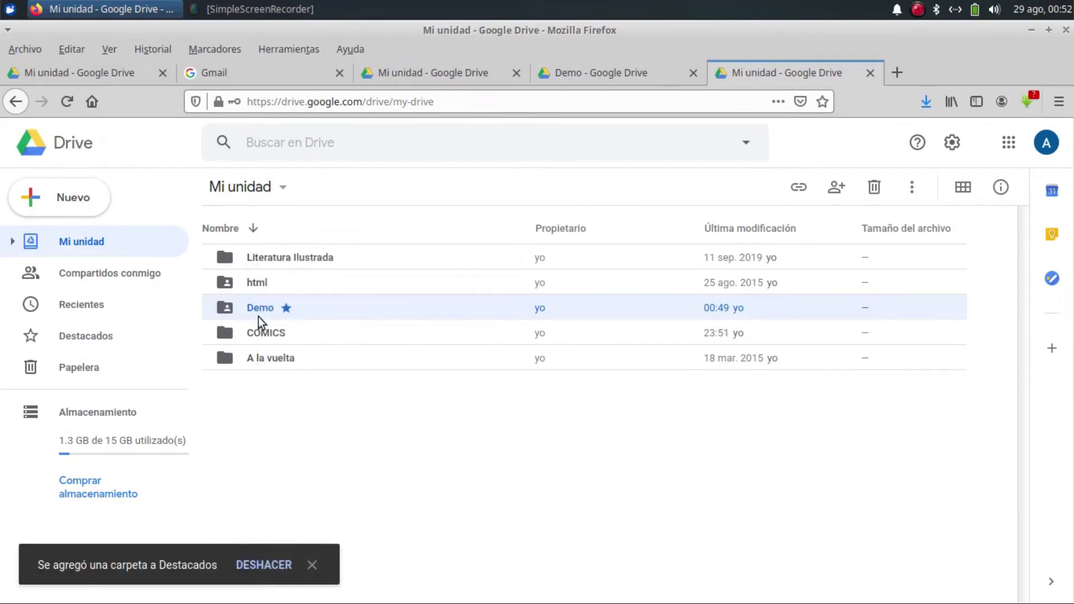
left_click(338, 442)
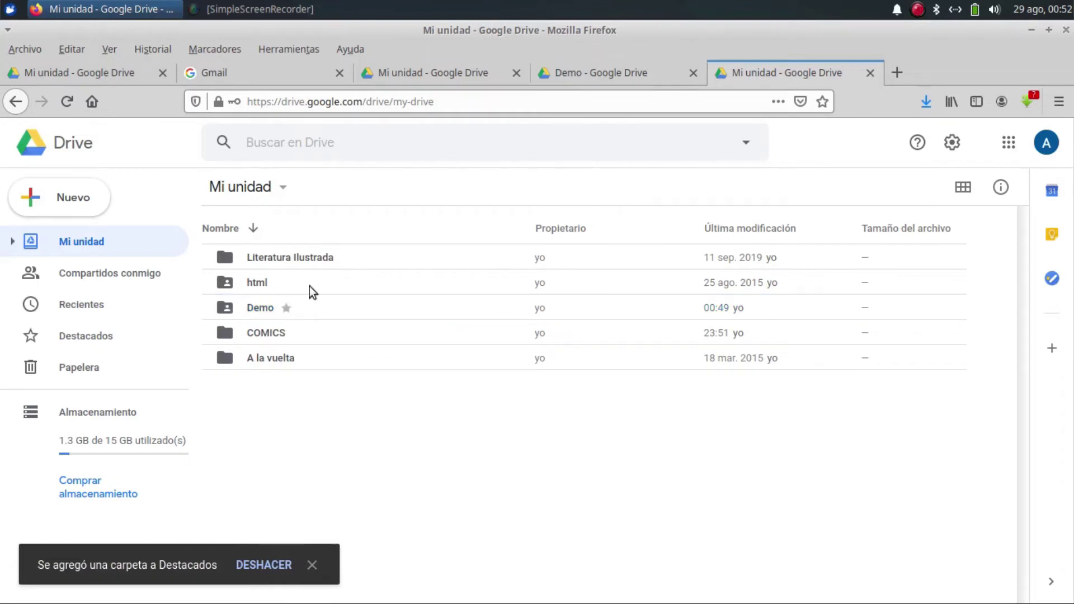
Rename the Demo folder in Mi unidad to Demo01.
right_click(257, 310)
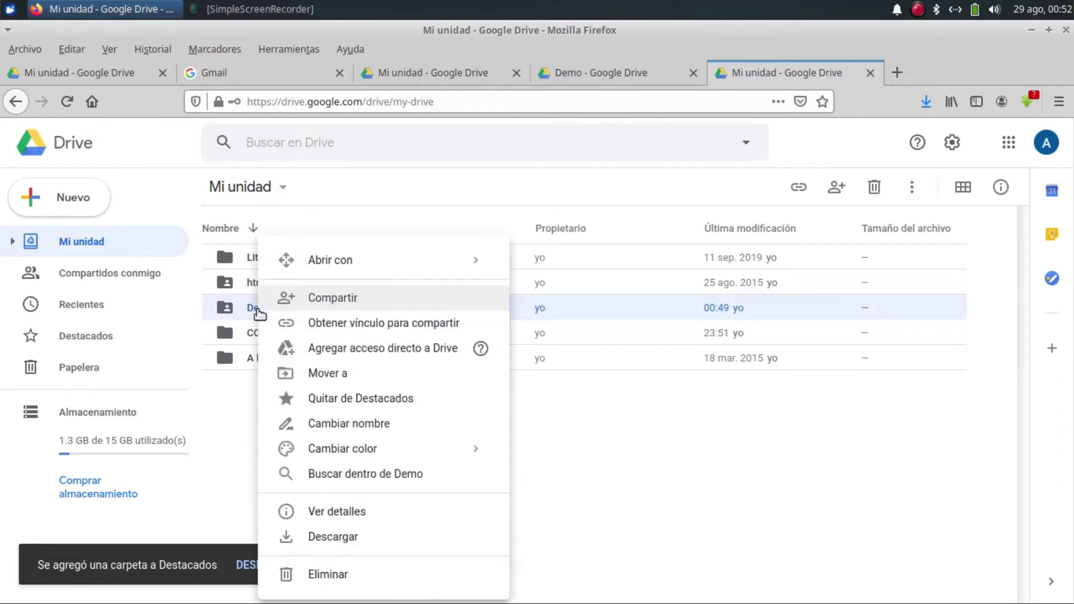
left_click(345, 424)
left_click(453, 357)
type("01")
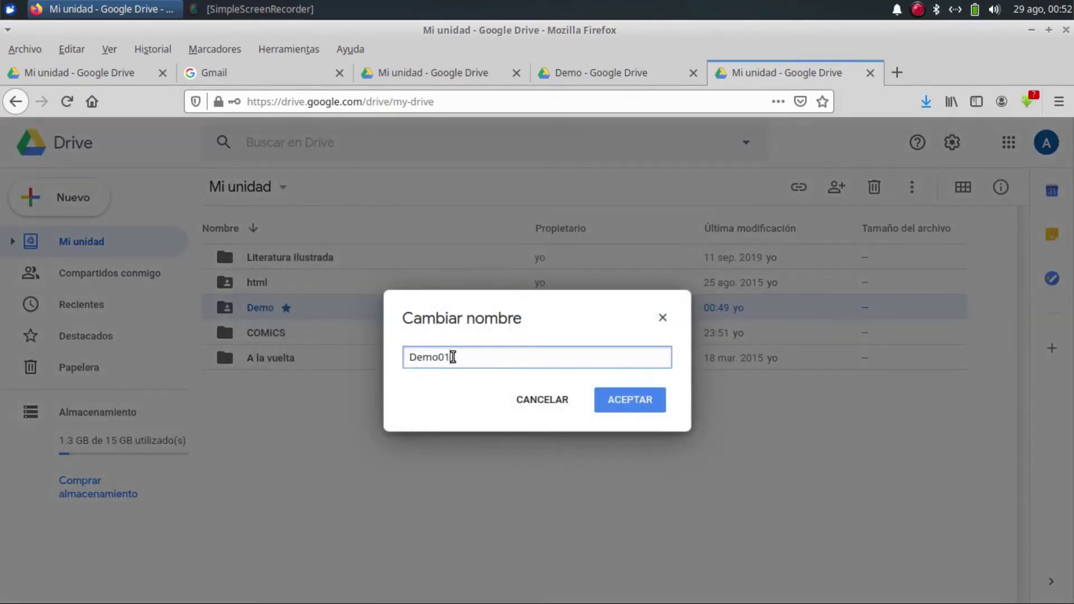
key("Return")
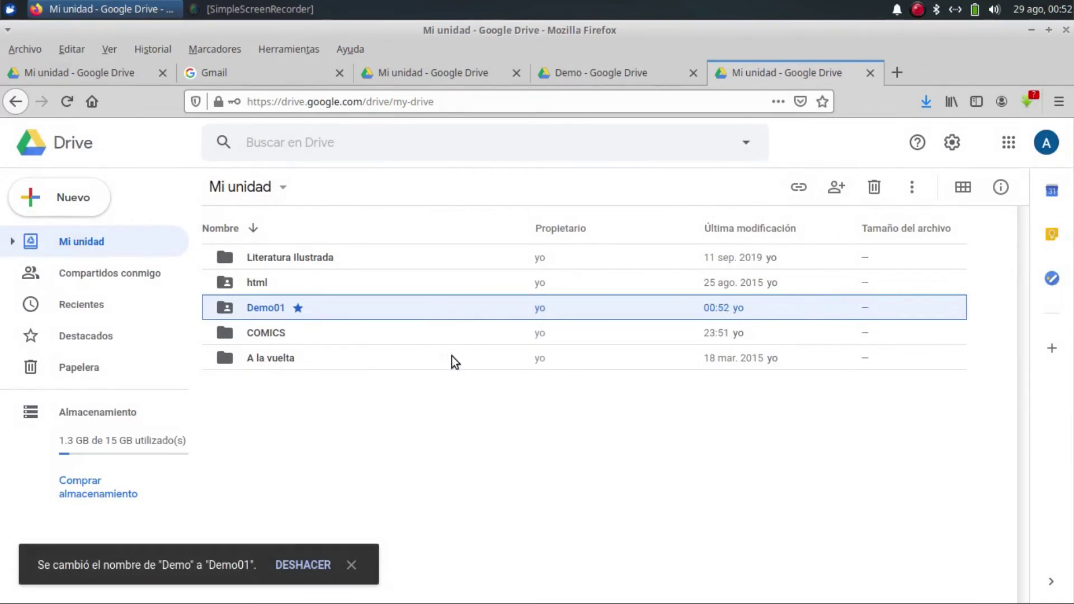
left_click(307, 428)
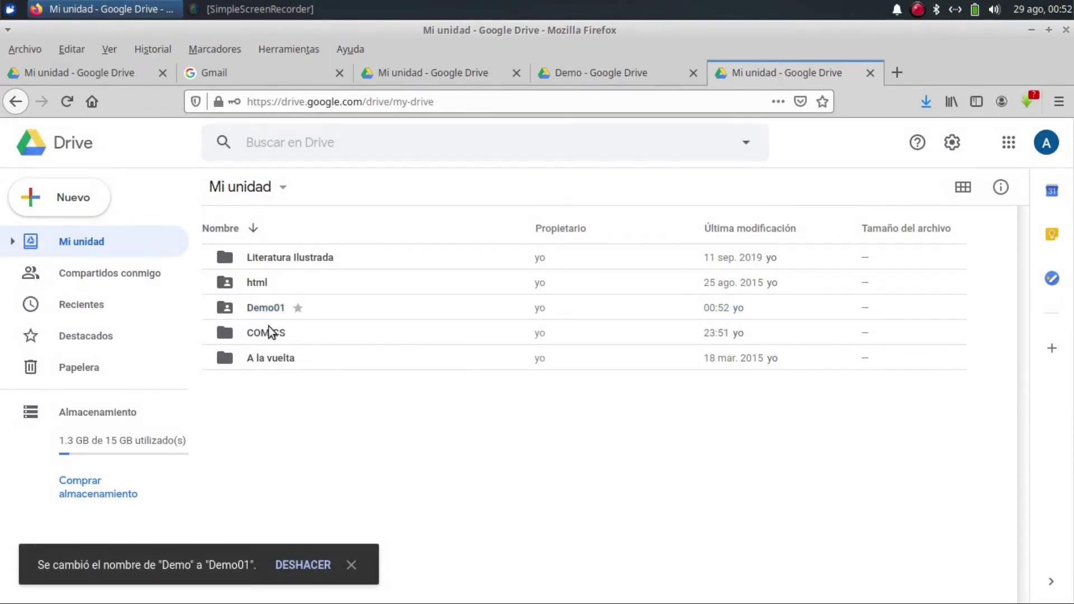
Change the colour of the Demo01 folder to red.
right_click(263, 308)
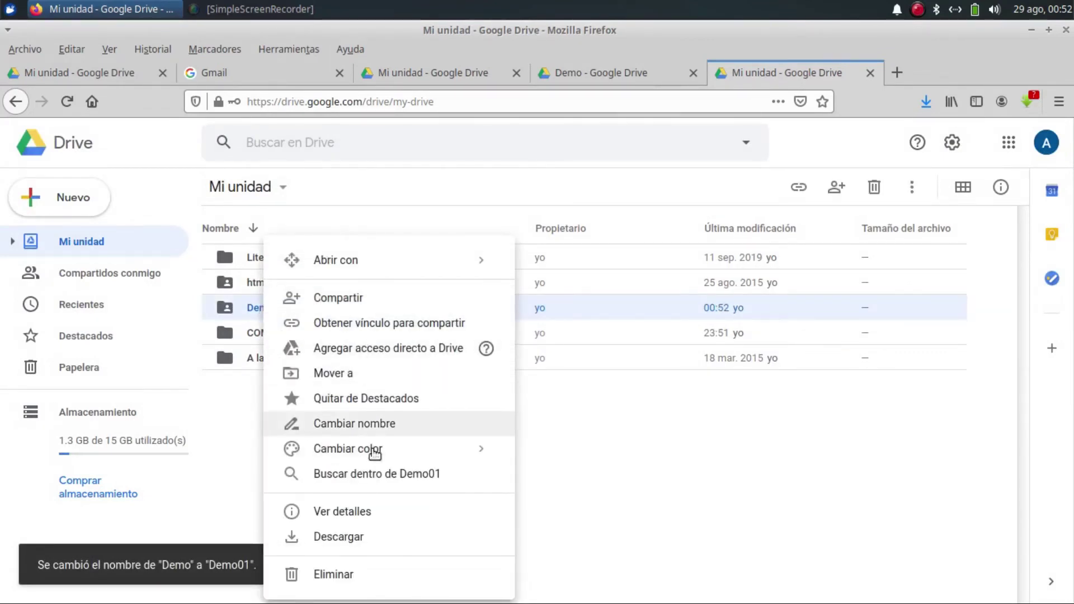
mouse_move(373, 453)
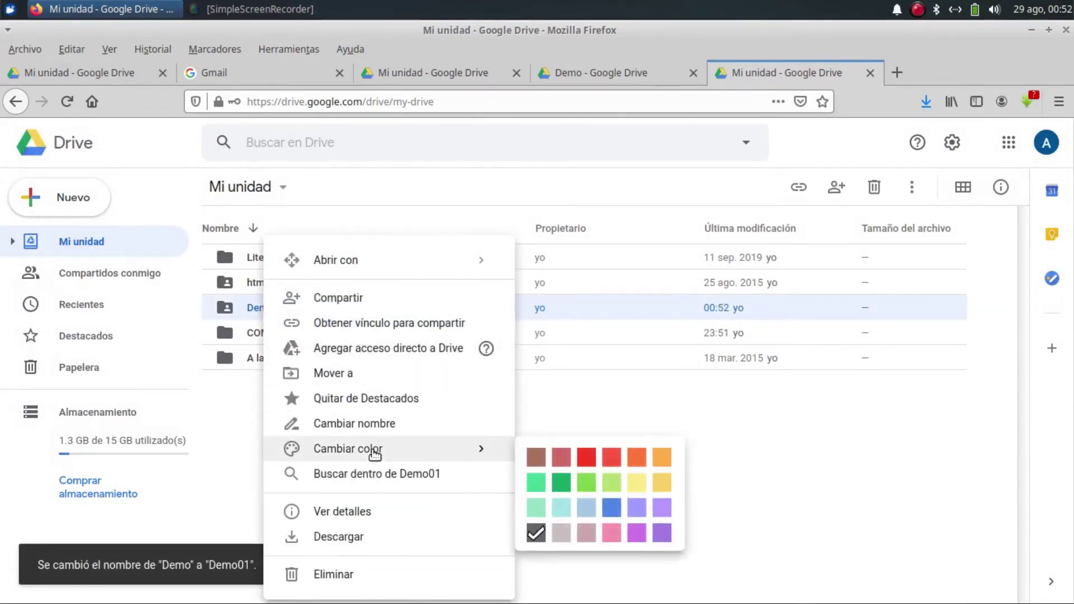
left_click(581, 456)
left_click(327, 420)
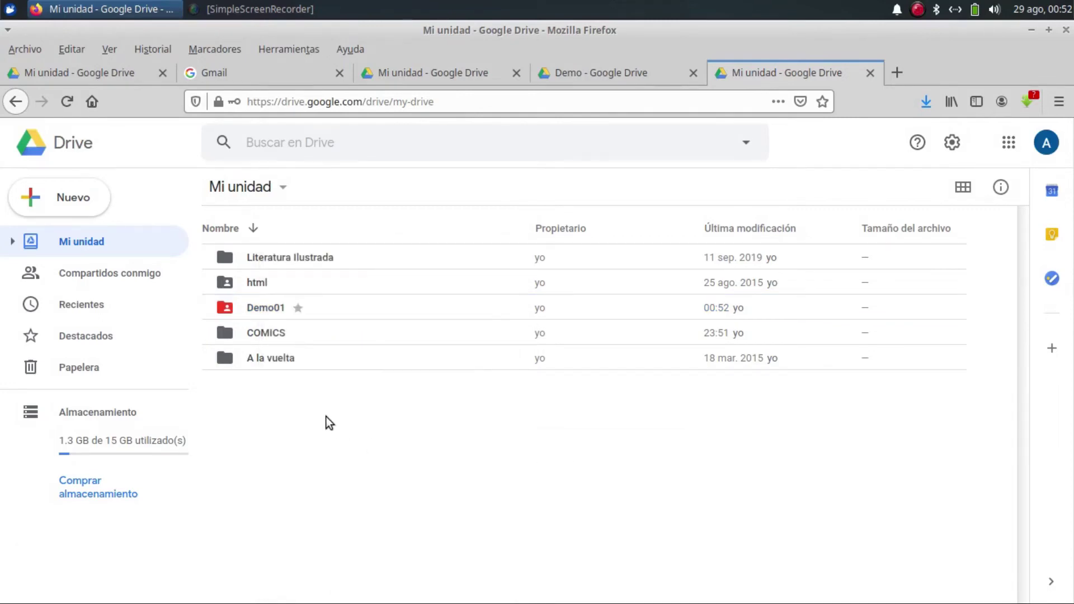
Review the Demo01 folder's details, who has access to it and its activity history, and close the details.
right_click(267, 307)
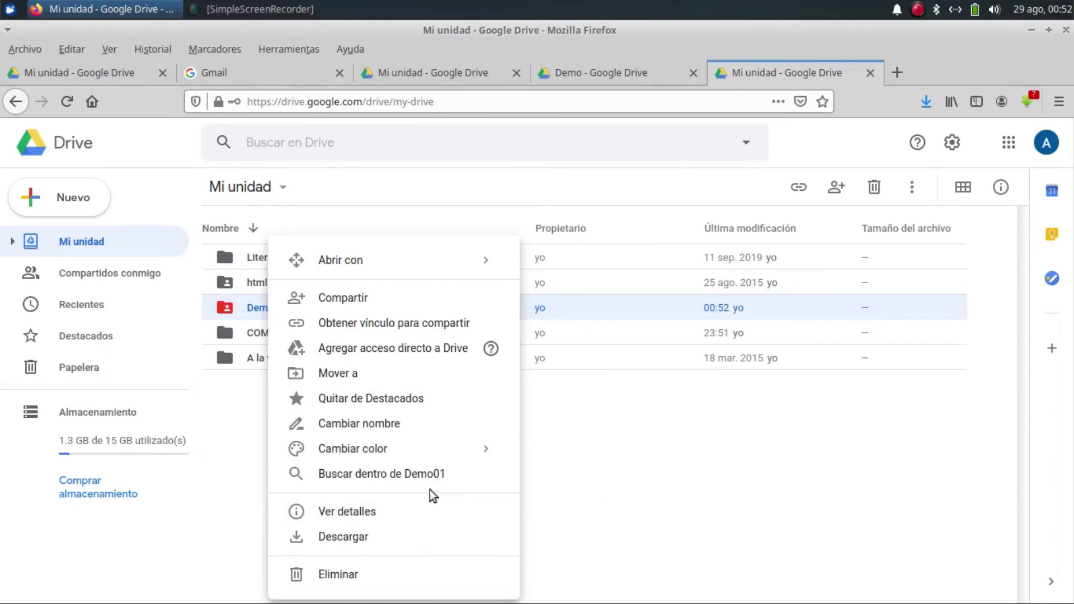
left_click(373, 514)
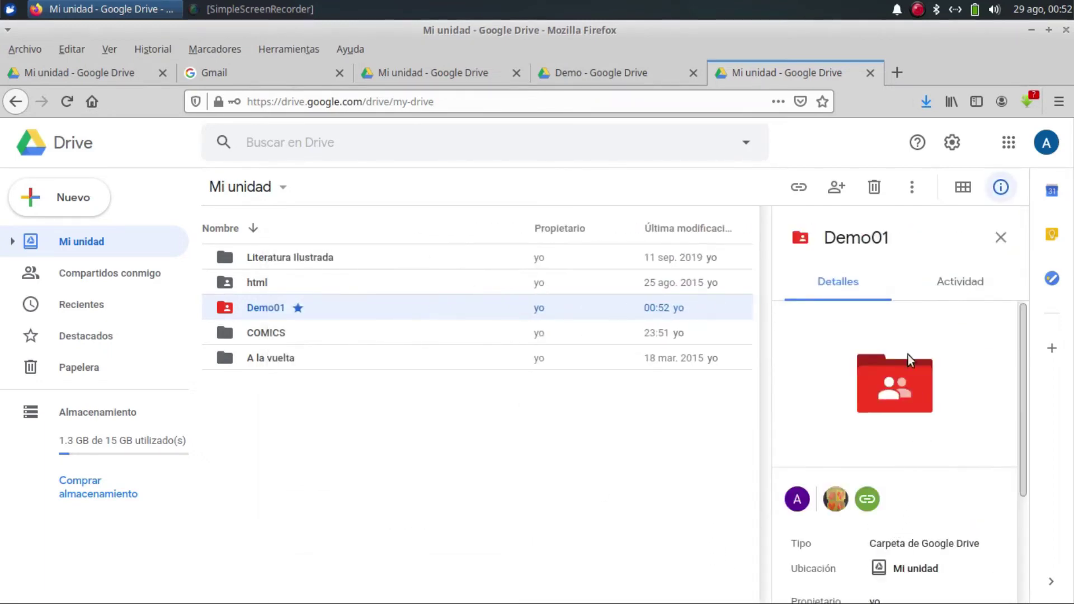
scroll(877, 467, "down", 3)
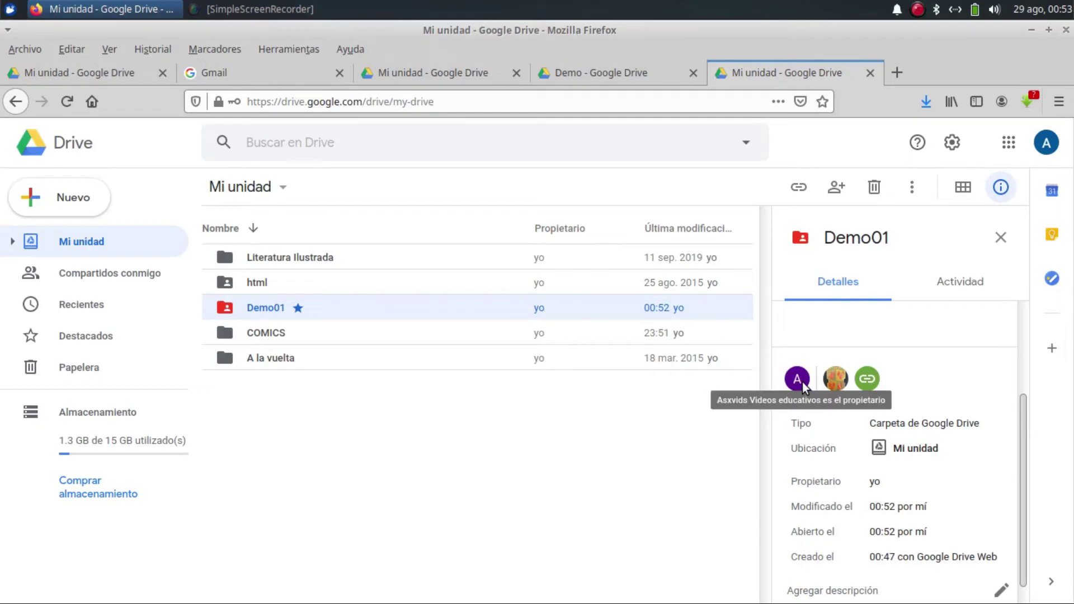
mouse_move(845, 378)
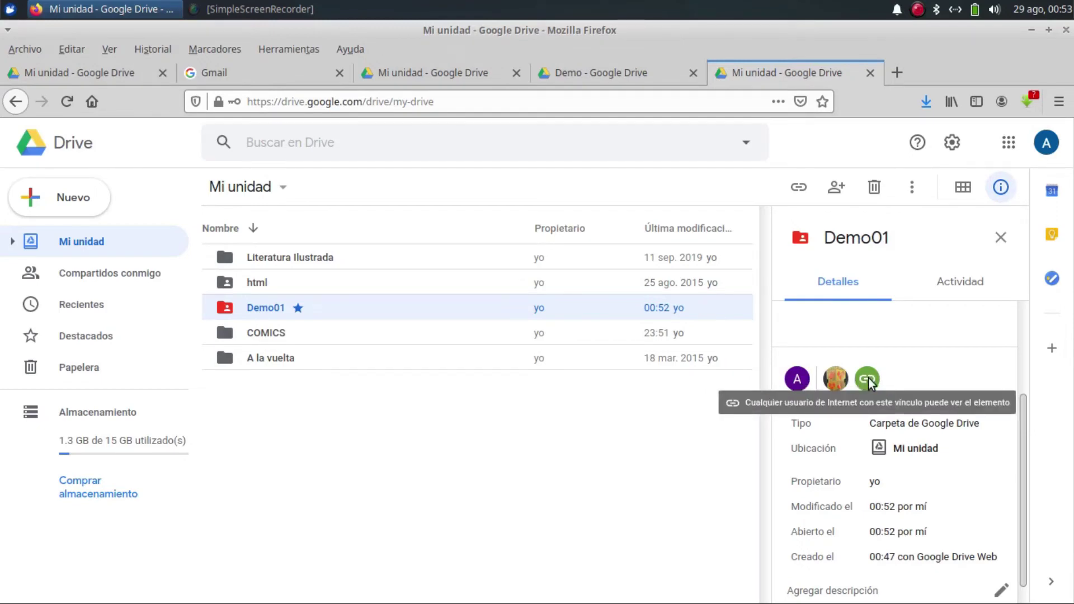
left_click(955, 283)
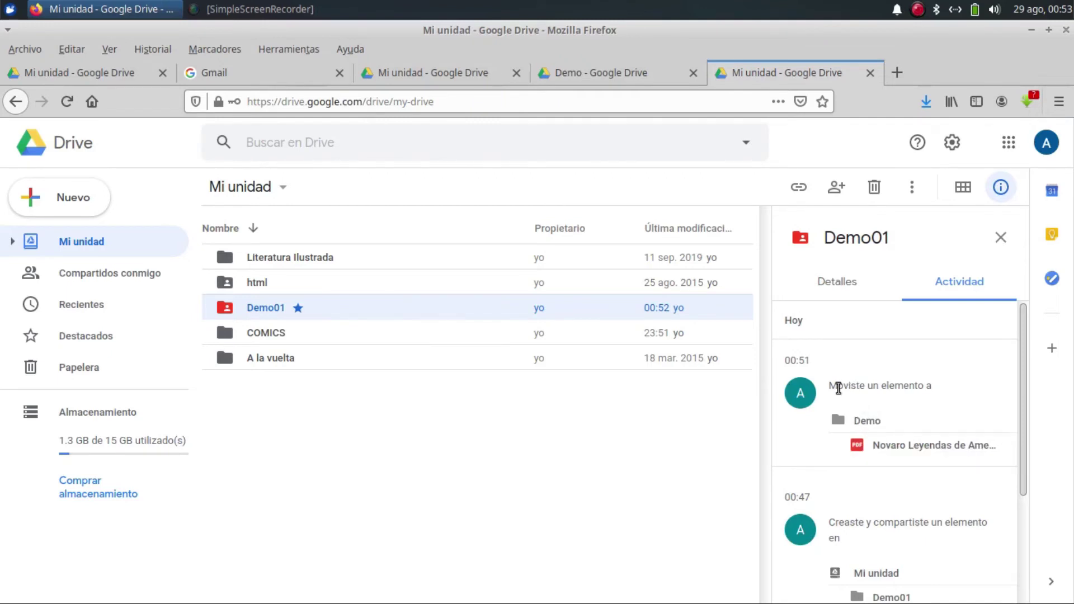
scroll(834, 505, "down", 3)
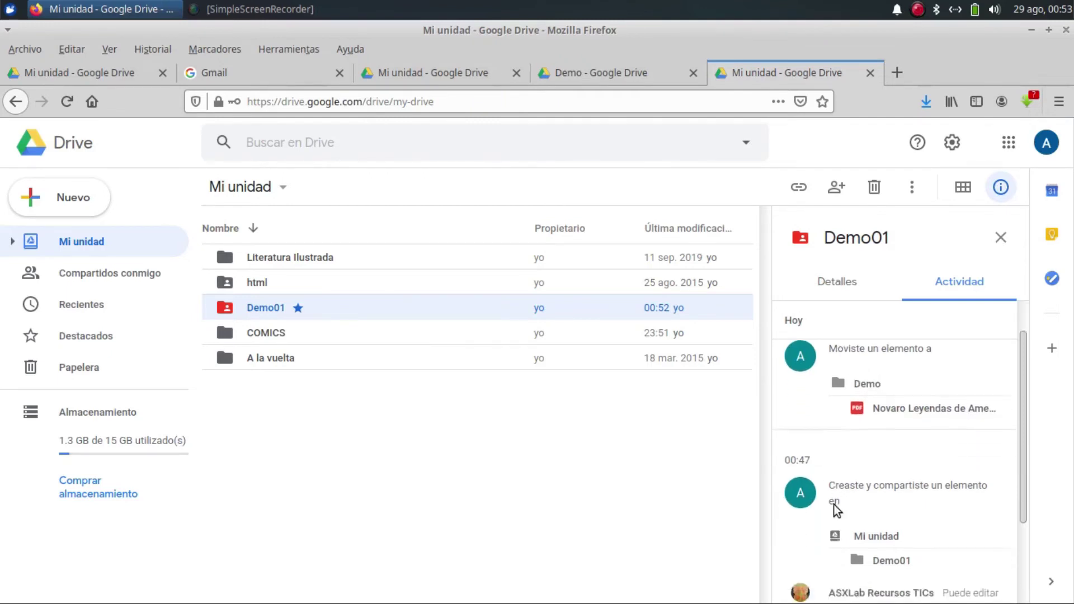
scroll(835, 505, "down", 1)
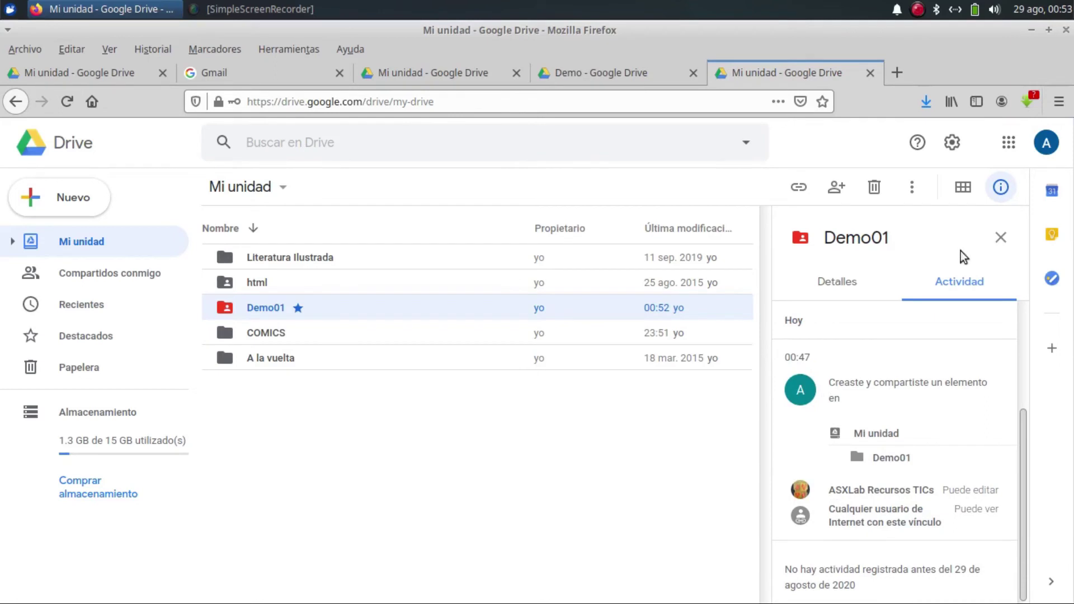
left_click(1000, 237)
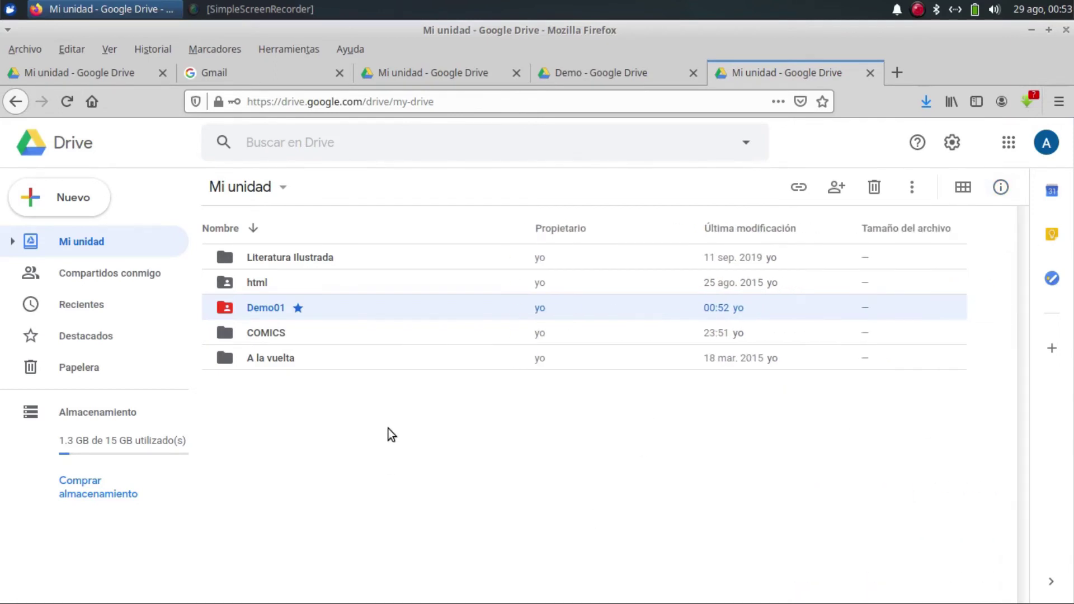
Try downloading the Demo01 folder as a zip with the Guardar archivo option, and dismiss the download dialog without accepting.
right_click(280, 306)
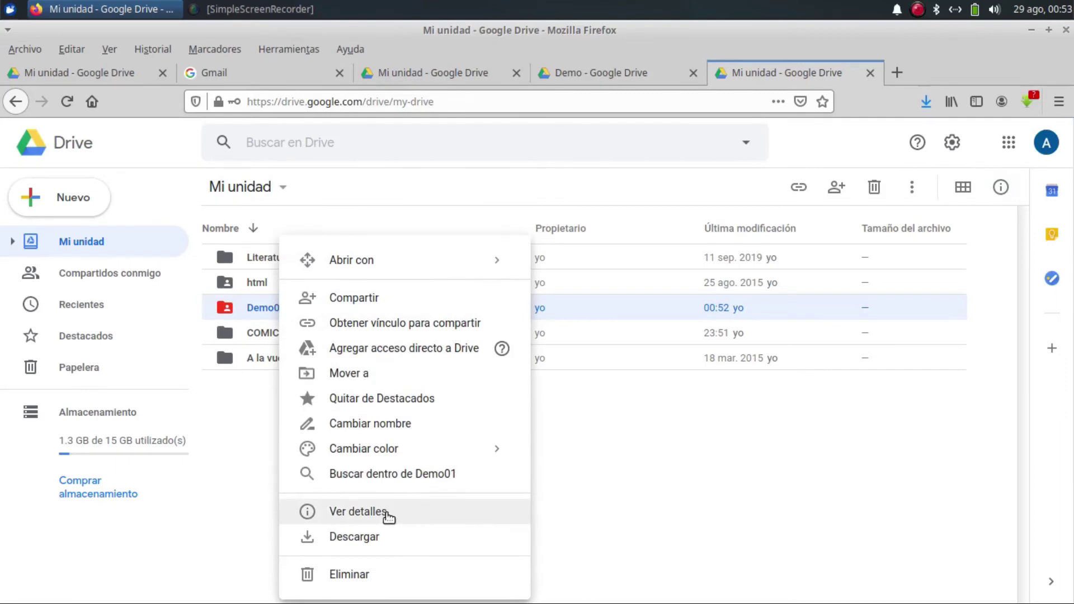
left_click(381, 539)
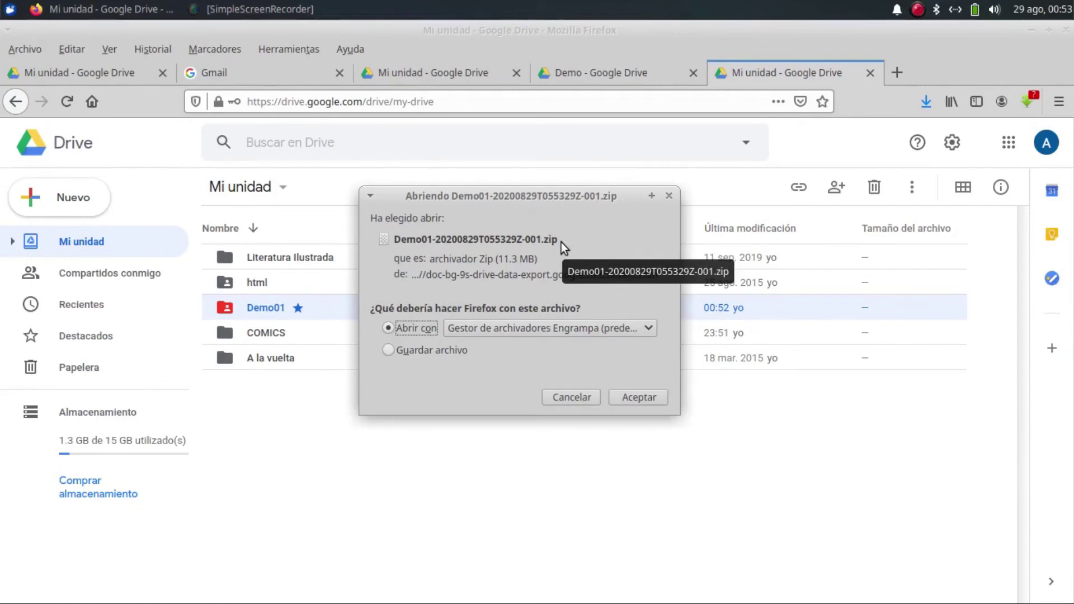
left_click(453, 353)
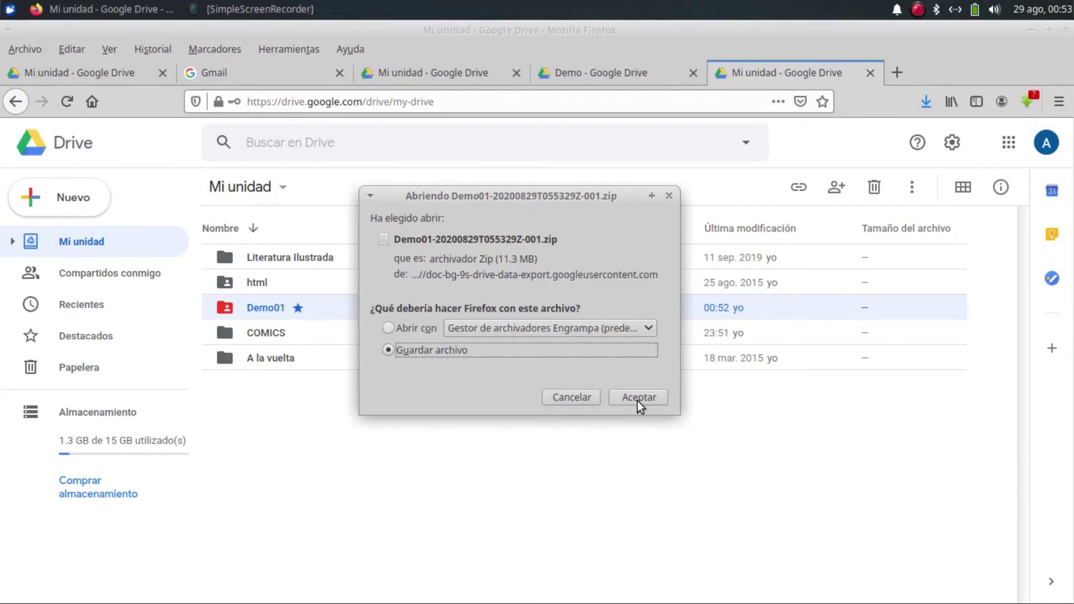
left_click(670, 195)
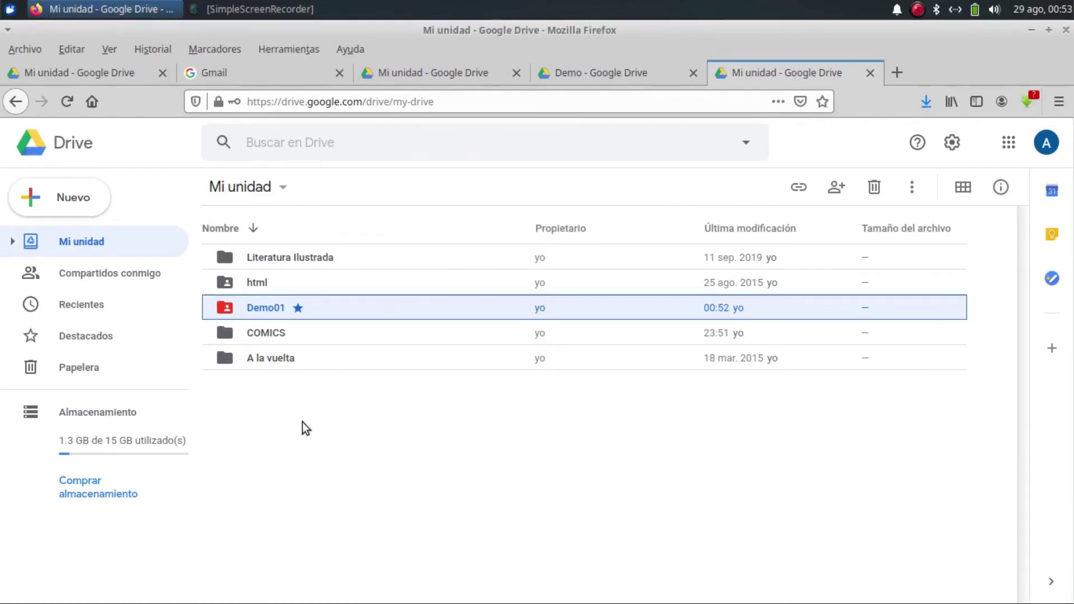
right_click(263, 302)
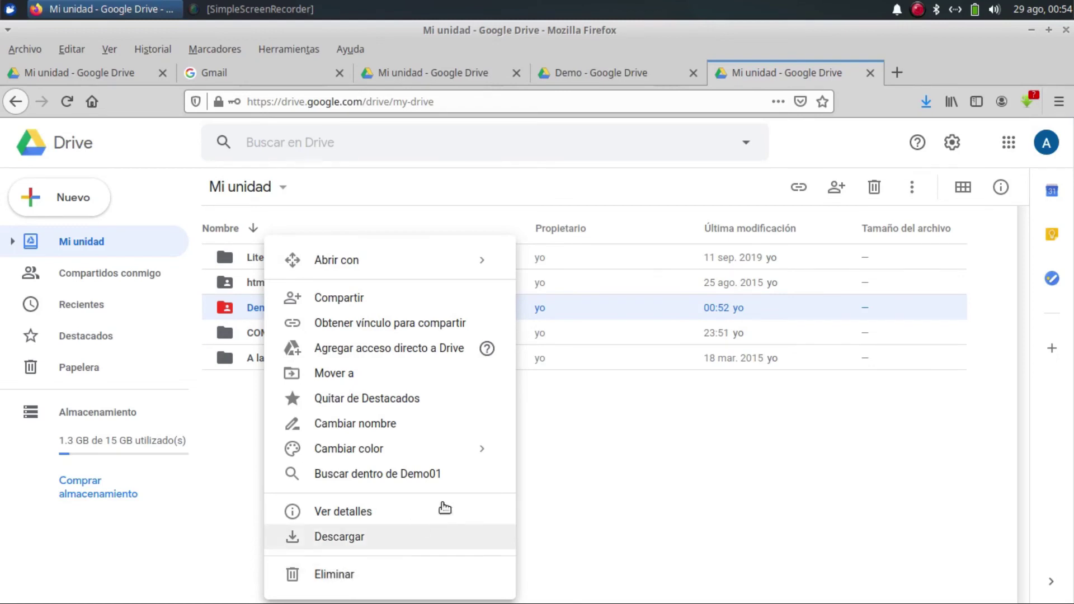
left_click(582, 472)
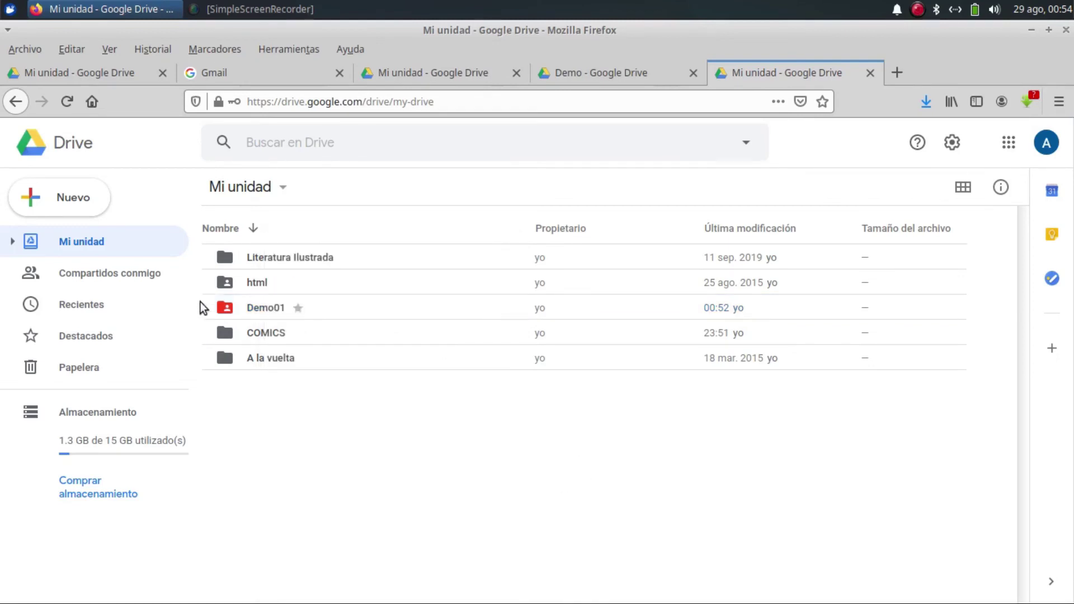
Open the Demo01 folder and create a copy of "Novaro Leyendas de America 169 Por Arcano9.pdf" in it.
double_click(263, 312)
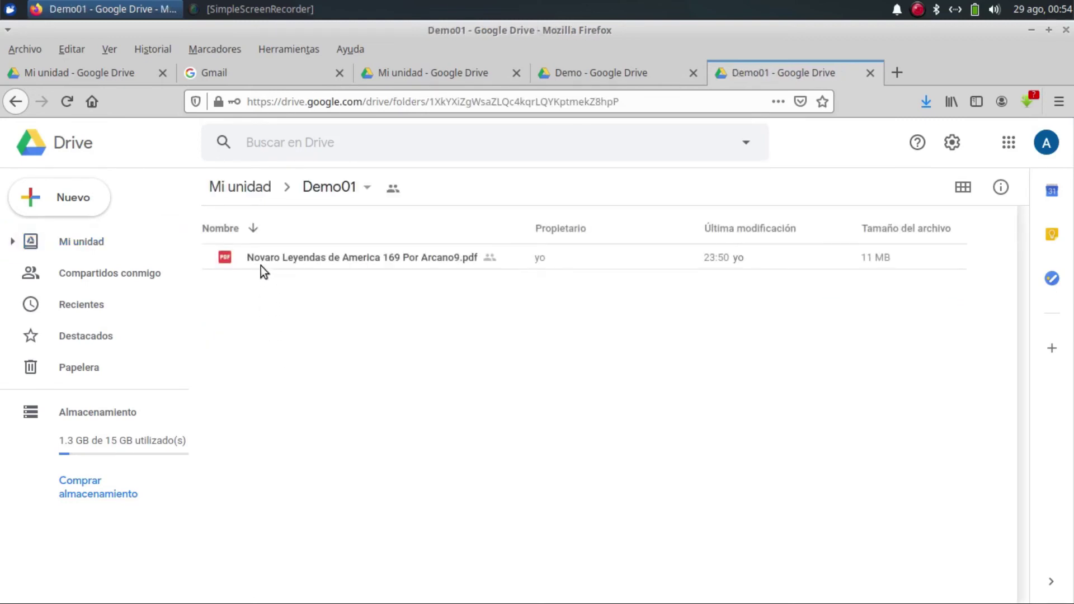
right_click(261, 258)
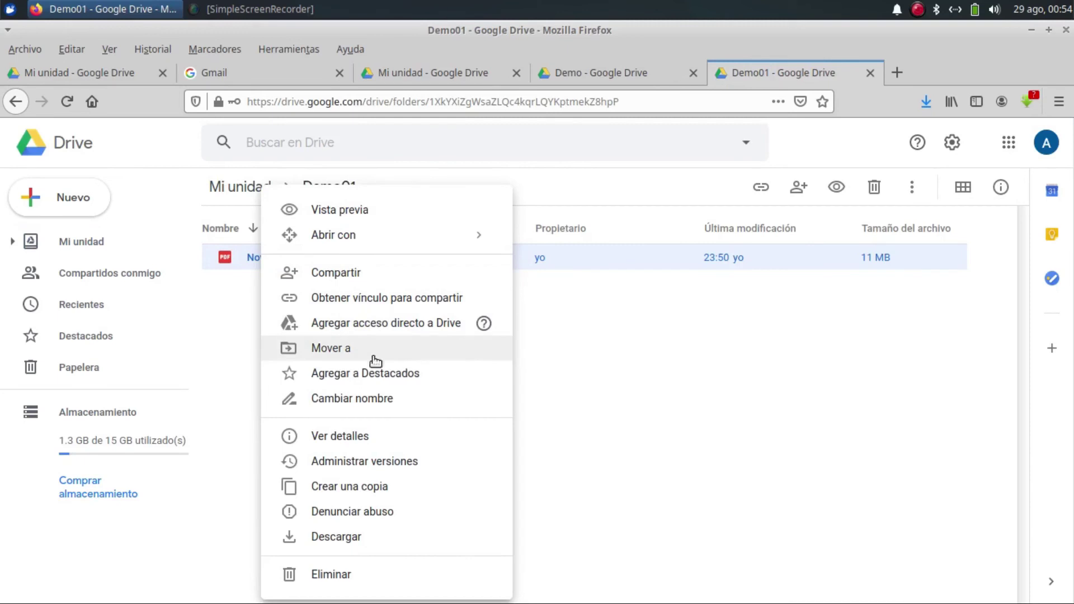
left_click(382, 487)
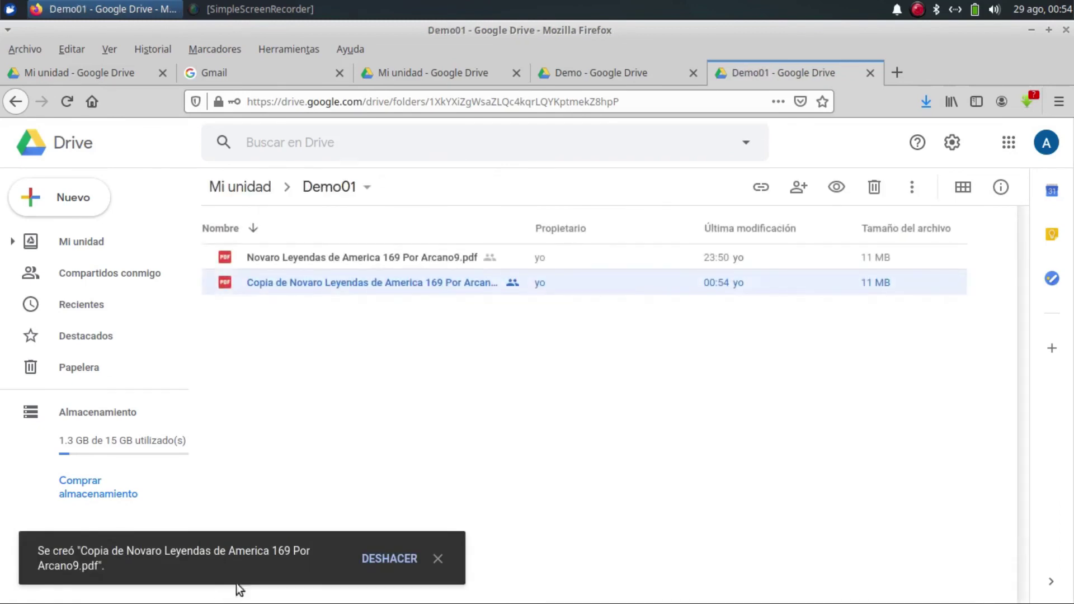
left_click(289, 311)
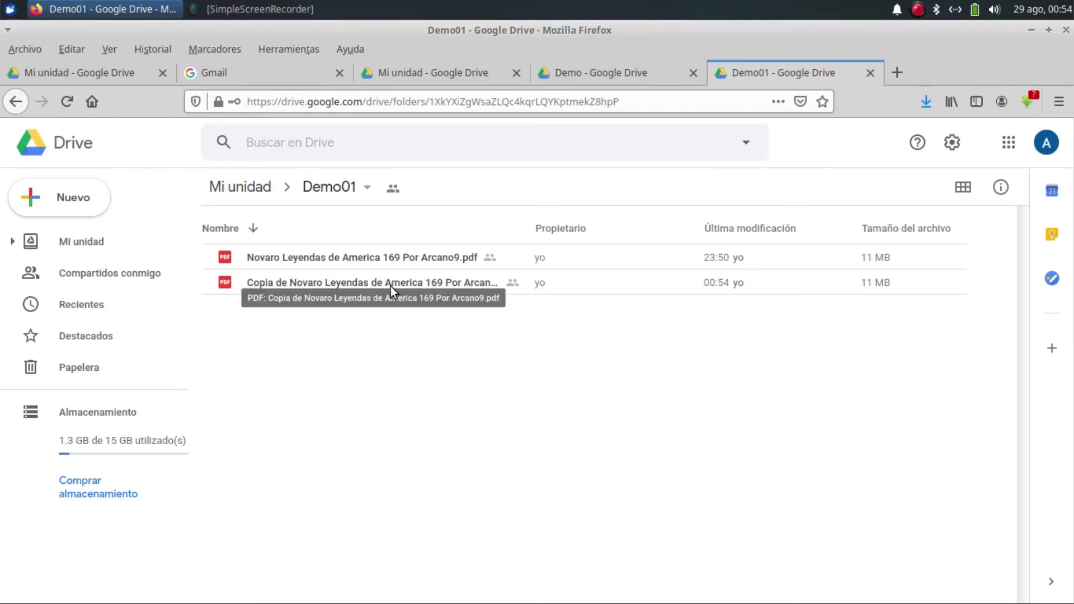
Go back to Mi unidad, view its folders as a grid, and switch back to the list view.
left_click(240, 187)
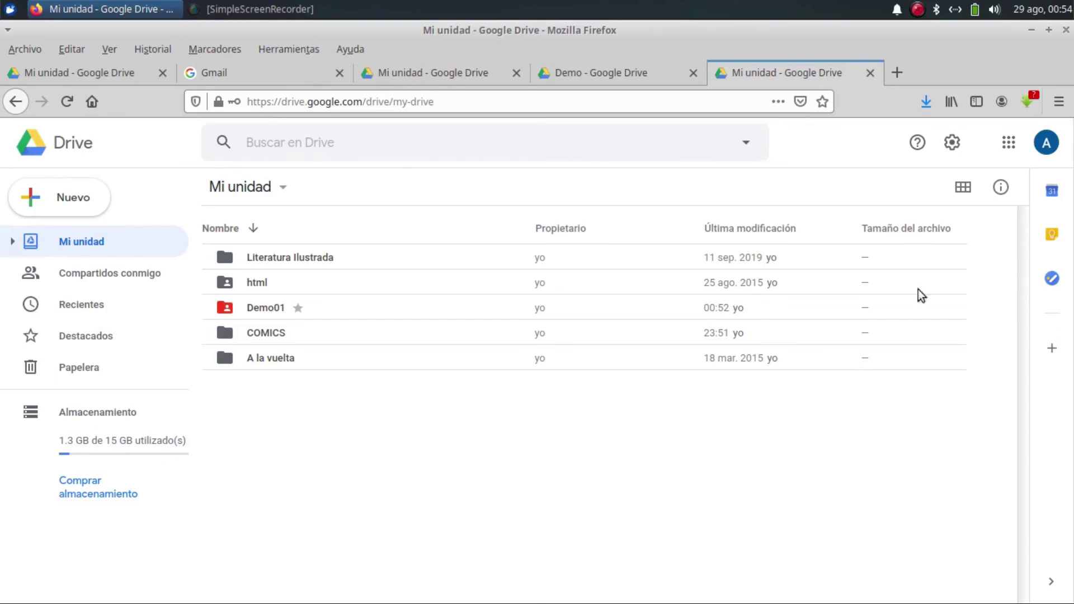
left_click(964, 189)
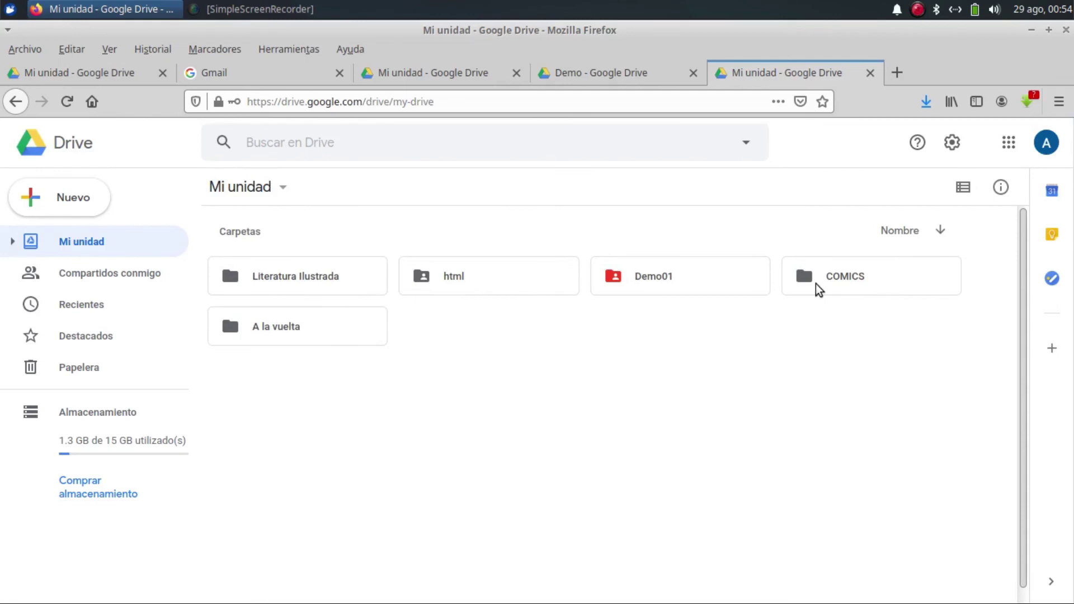
left_click(963, 189)
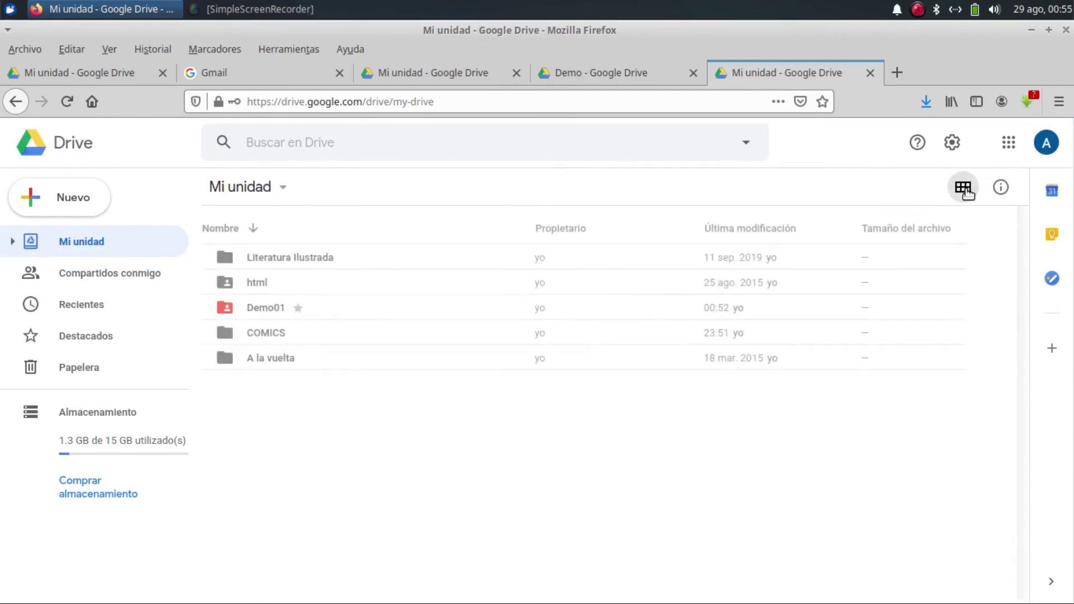